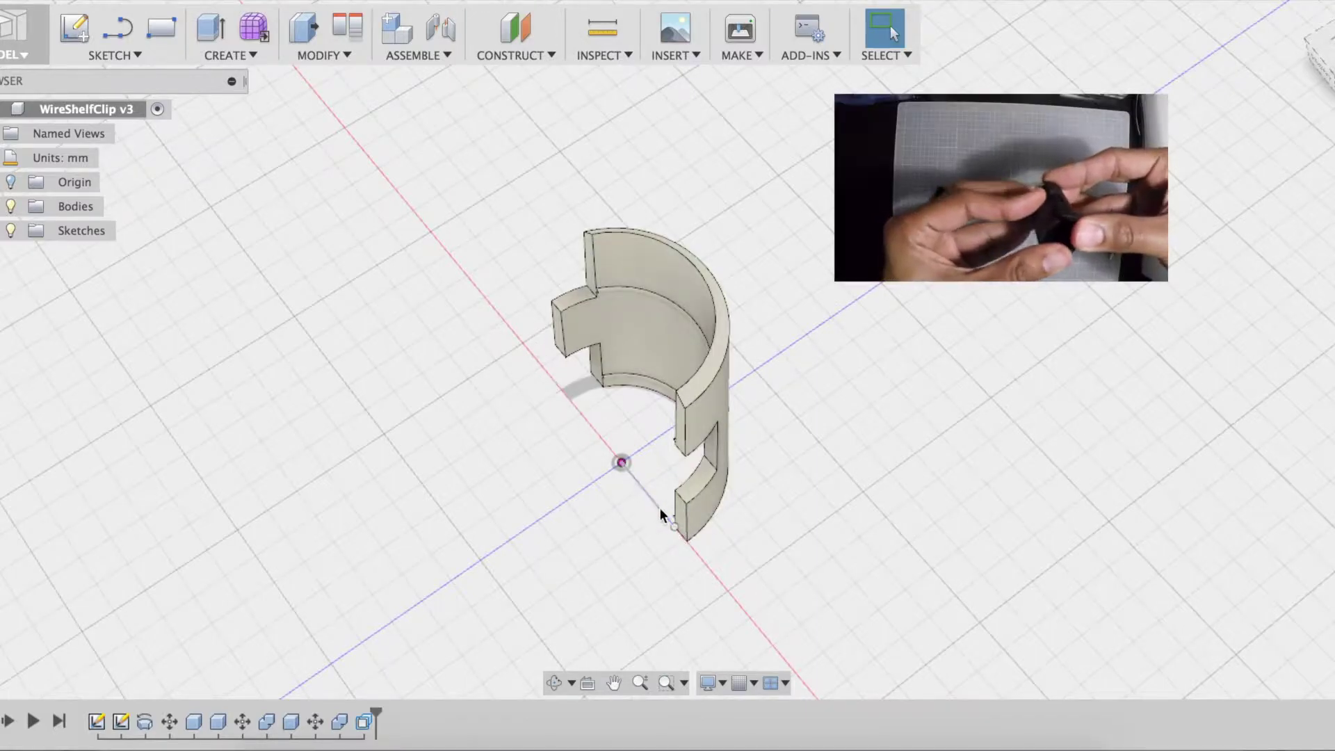
Convert Sketch1's line from the origin to the corner into construction geometry
{"action": "left_click", "coordinate": [621, 462]}
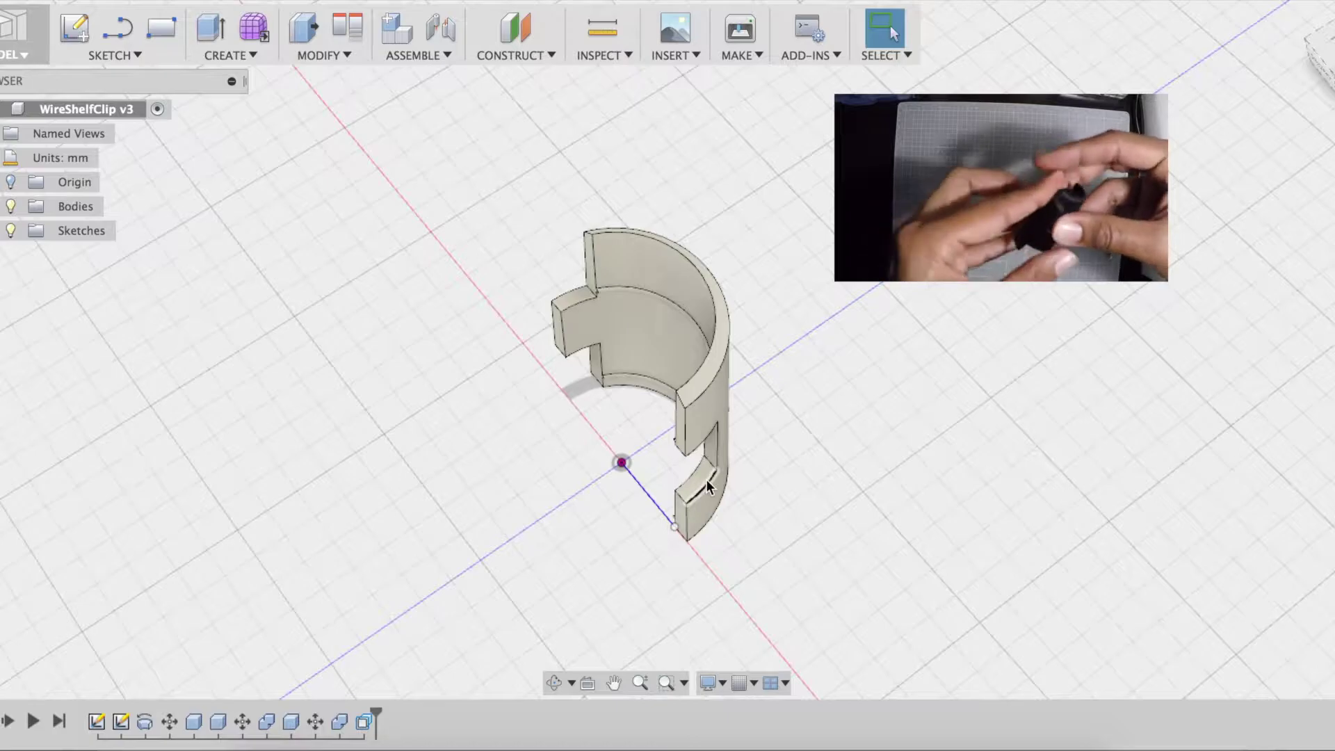
{"action": "left_click", "coordinate": [654, 484]}
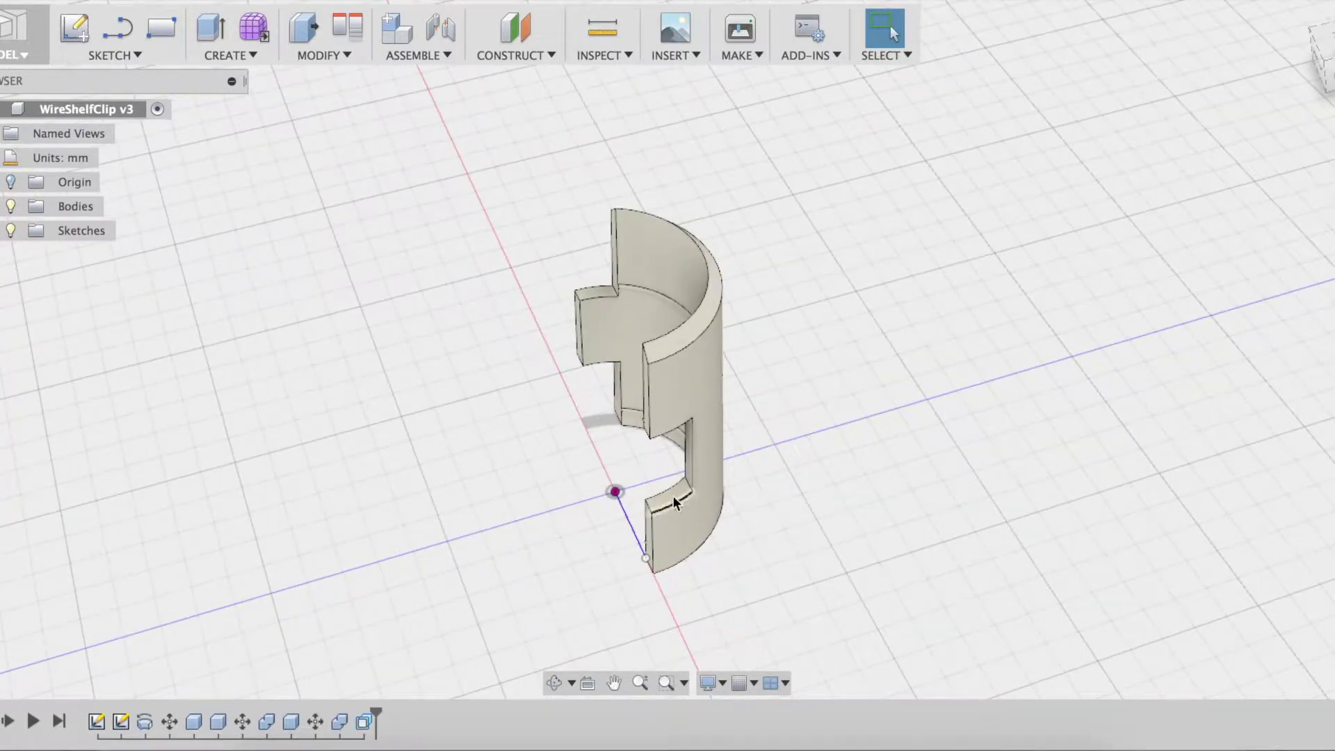
{"action": "double_click", "coordinate": [98, 721]}
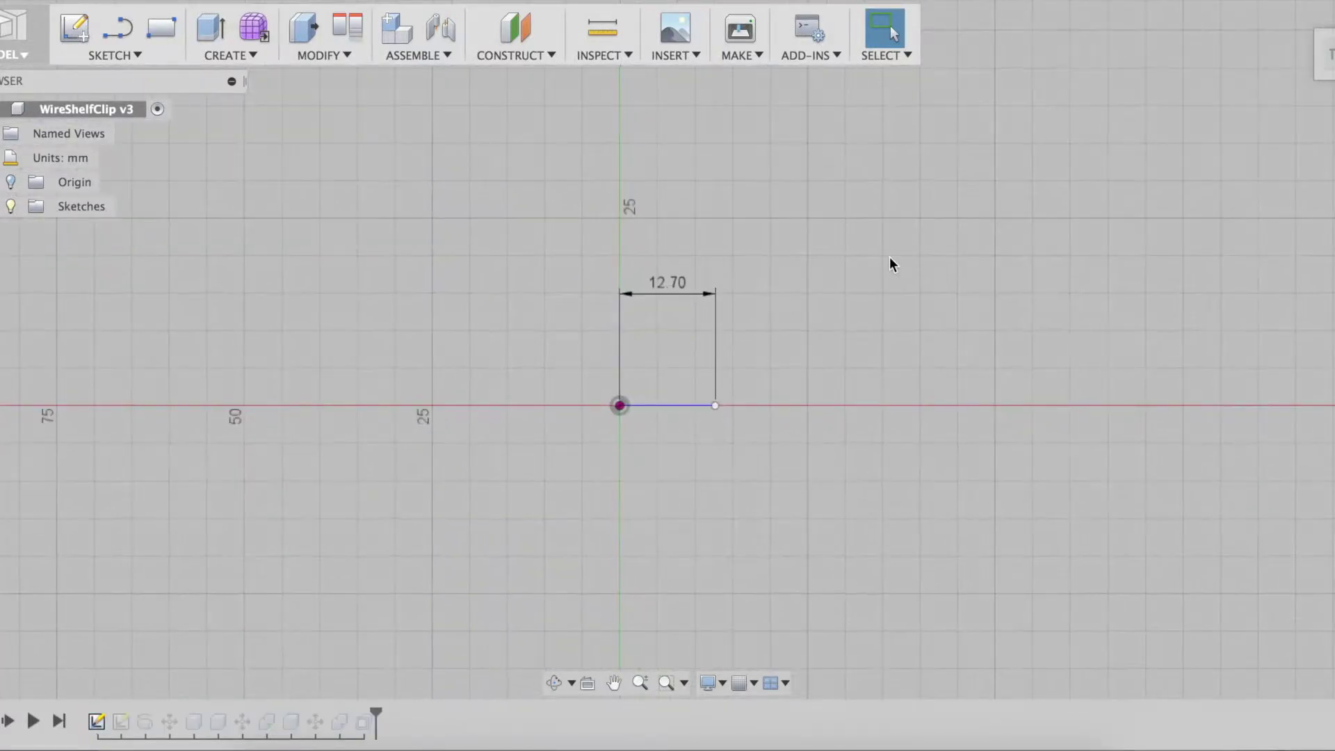
{"action": "right_click", "coordinate": [650, 406]}
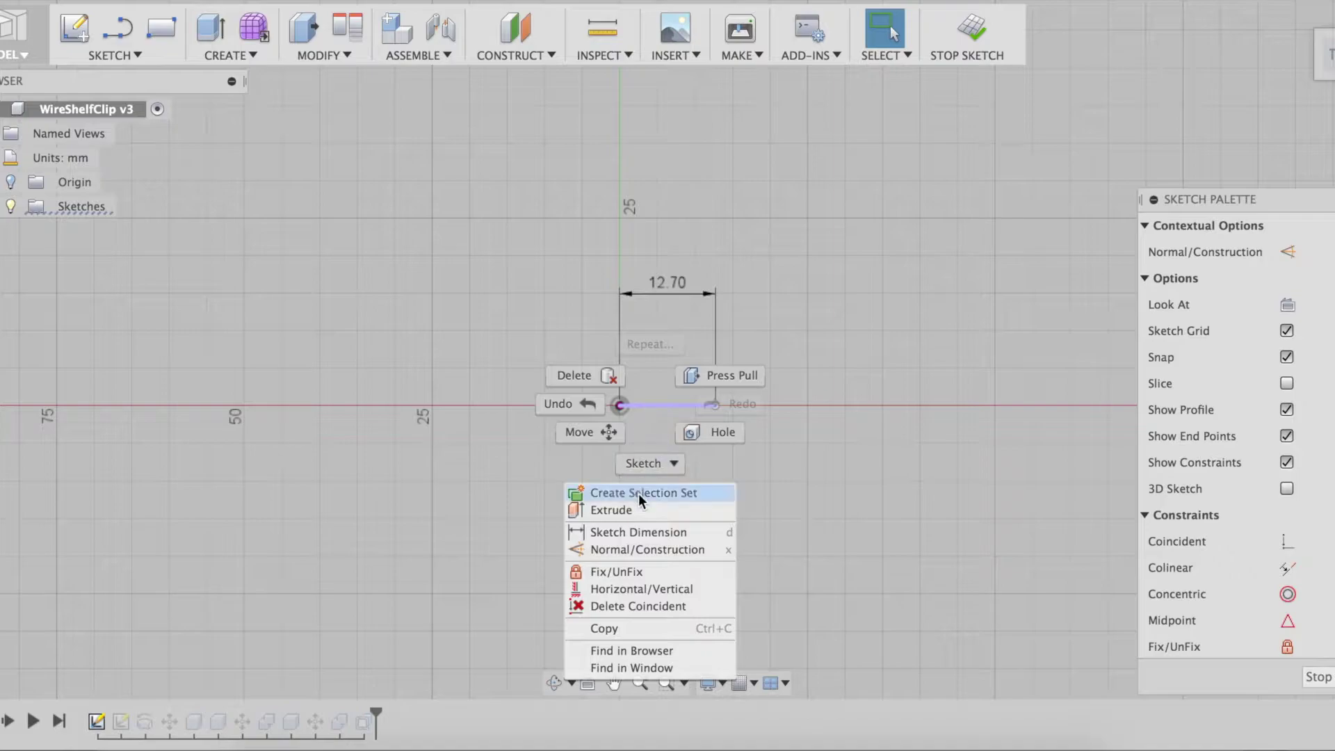
{"action": "left_click", "coordinate": [632, 549]}
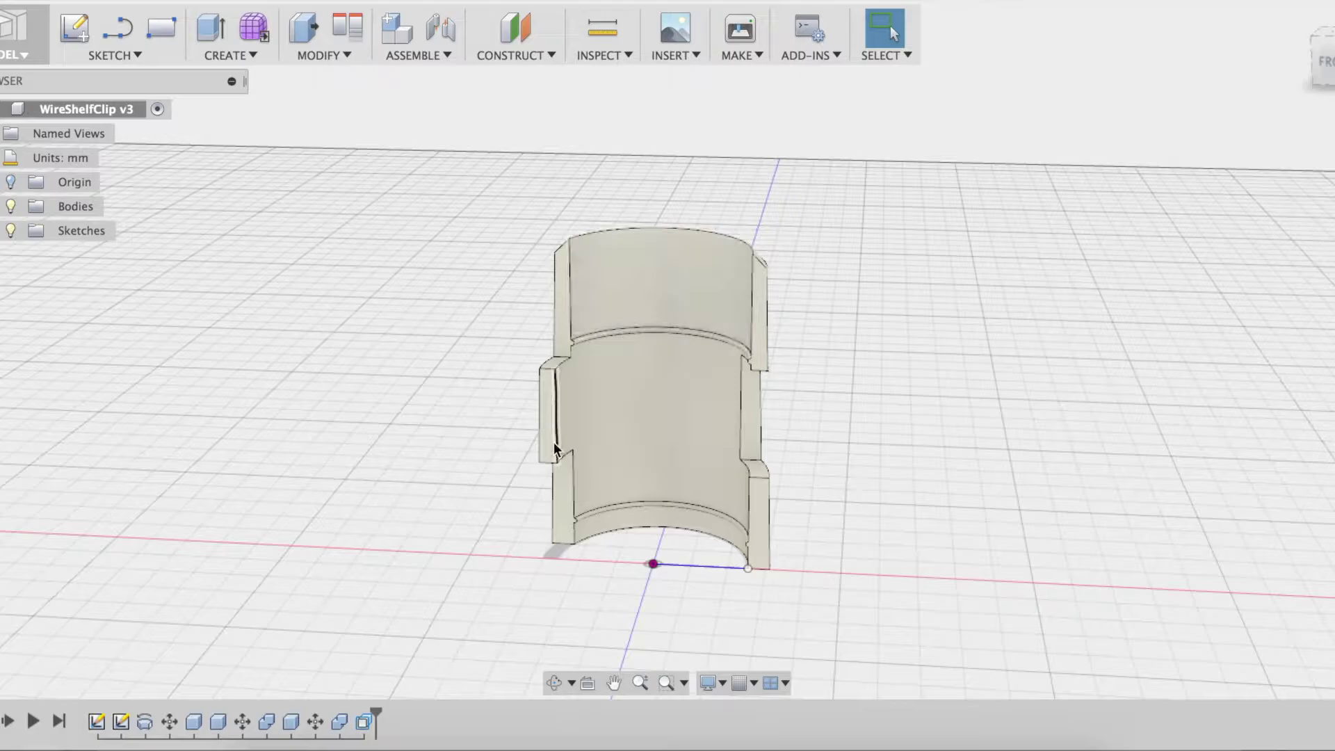
In the profile sketch, draw a vertical construction centre line ending at the origin
{"action": "double_click", "coordinate": [743, 456]}
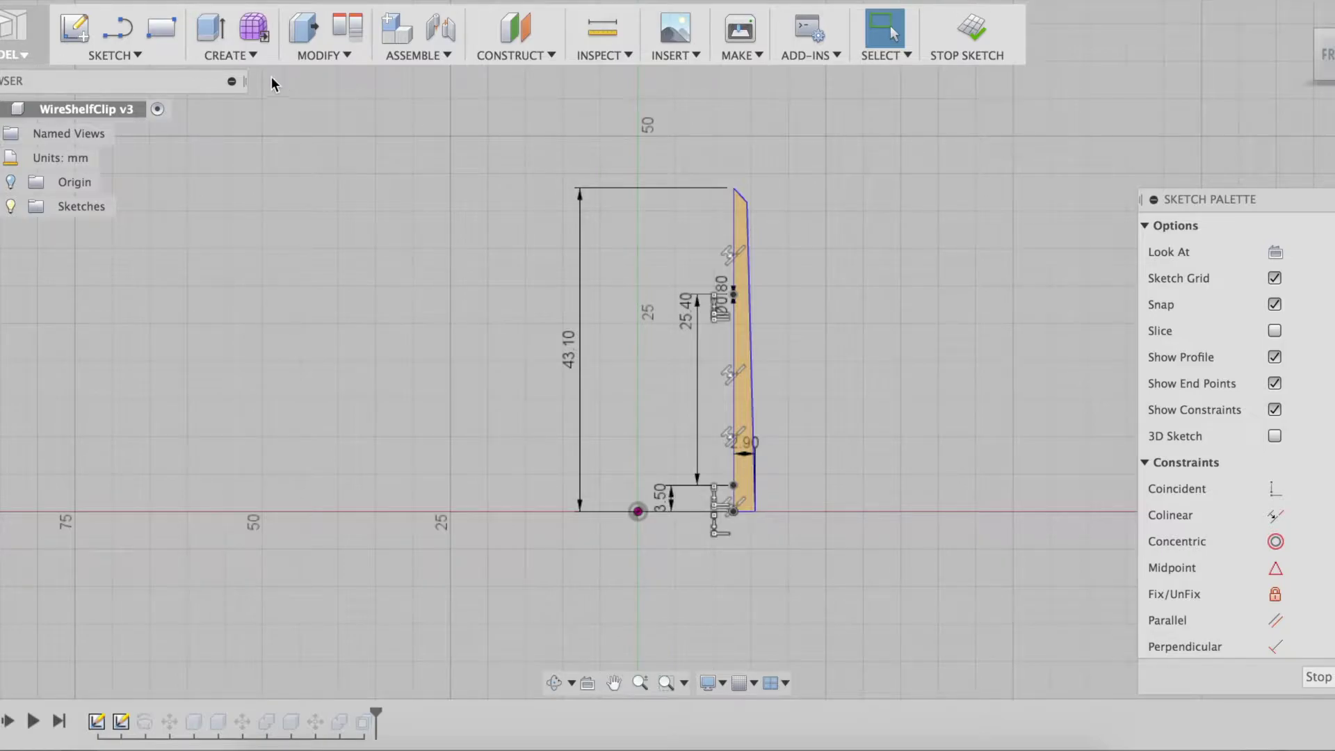
{"action": "left_click", "coordinate": [115, 54]}
{"action": "left_click", "coordinate": [85, 179]}
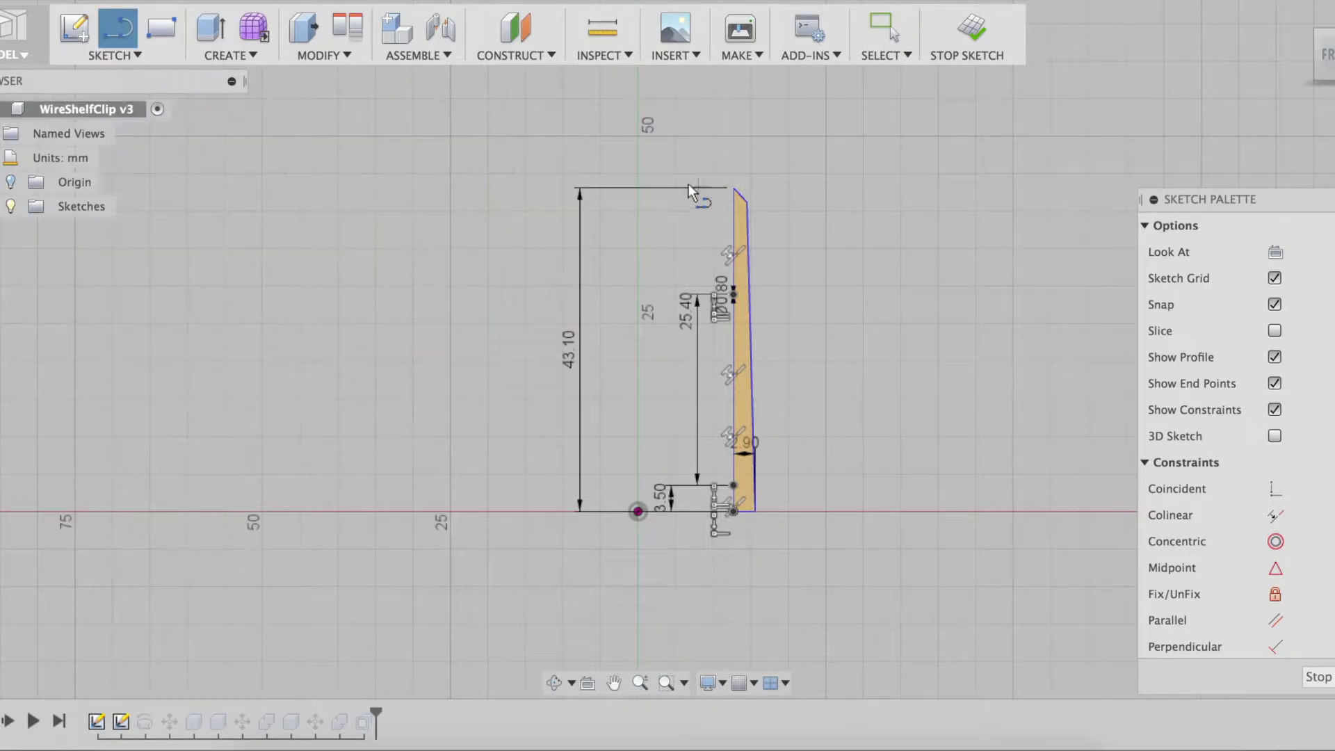
{"action": "left_click", "coordinate": [638, 99]}
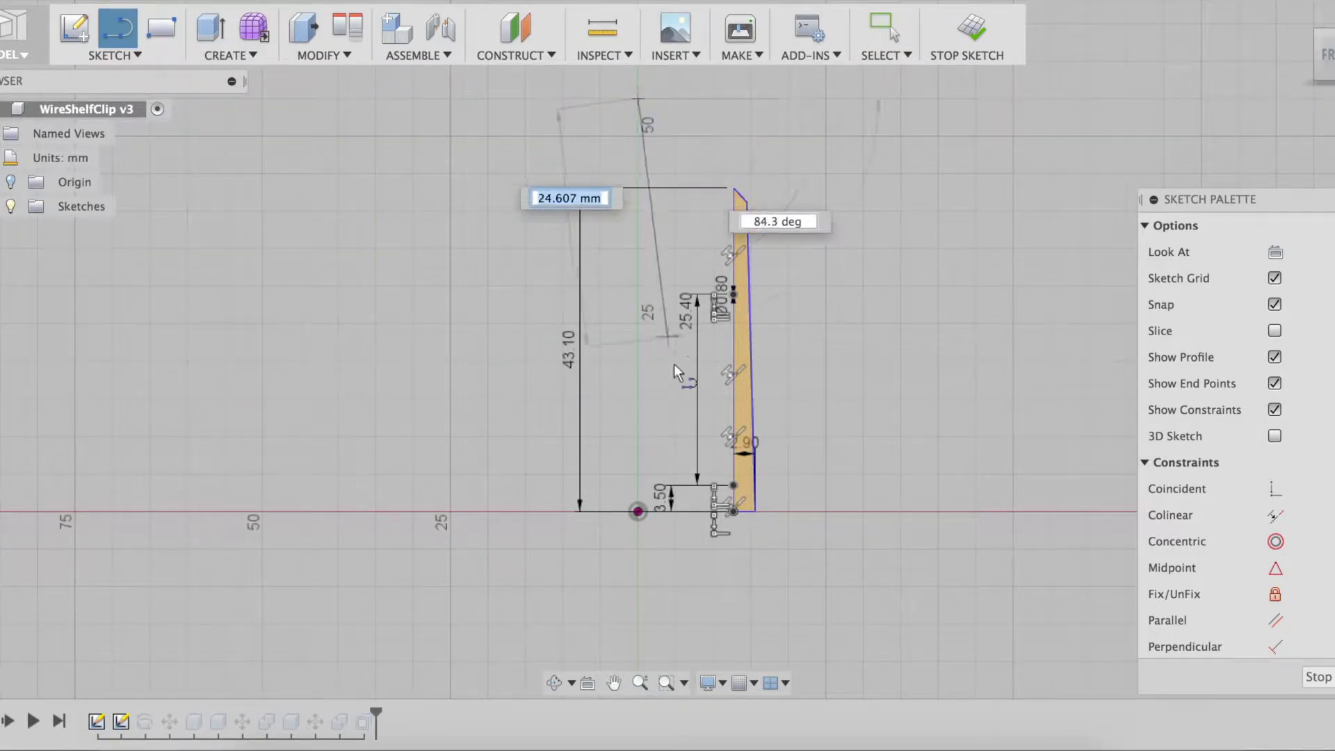
{"action": "left_click", "coordinate": [639, 512]}
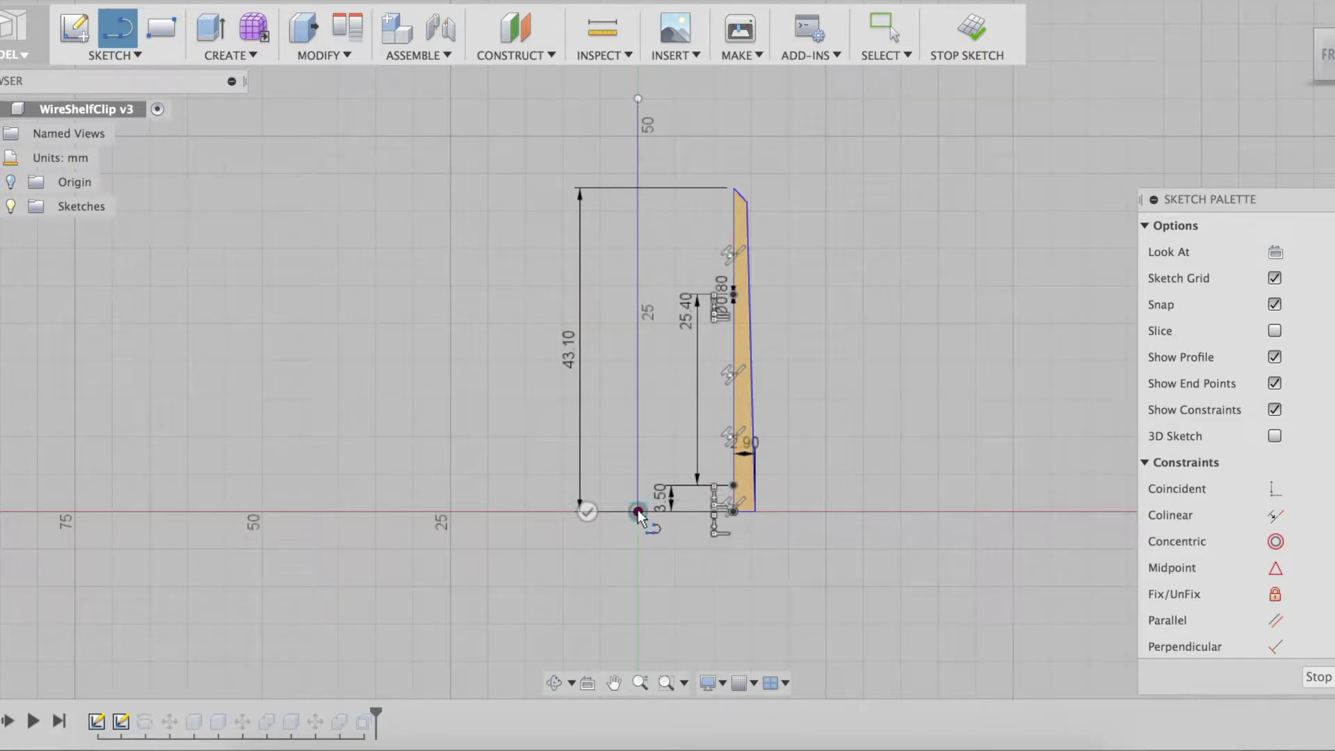
{"action": "key", "text": "Escape"}
{"action": "right_click", "coordinate": [638, 353]}
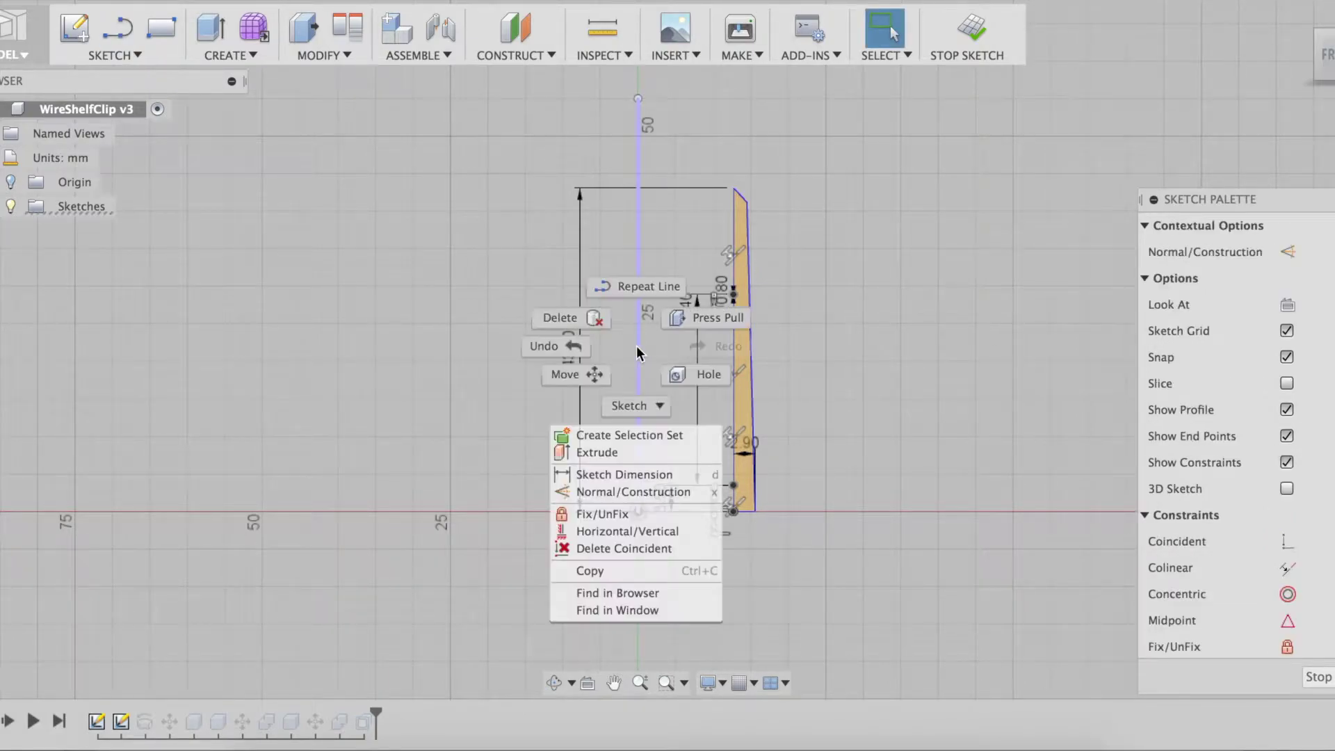
{"action": "left_click", "coordinate": [616, 493]}
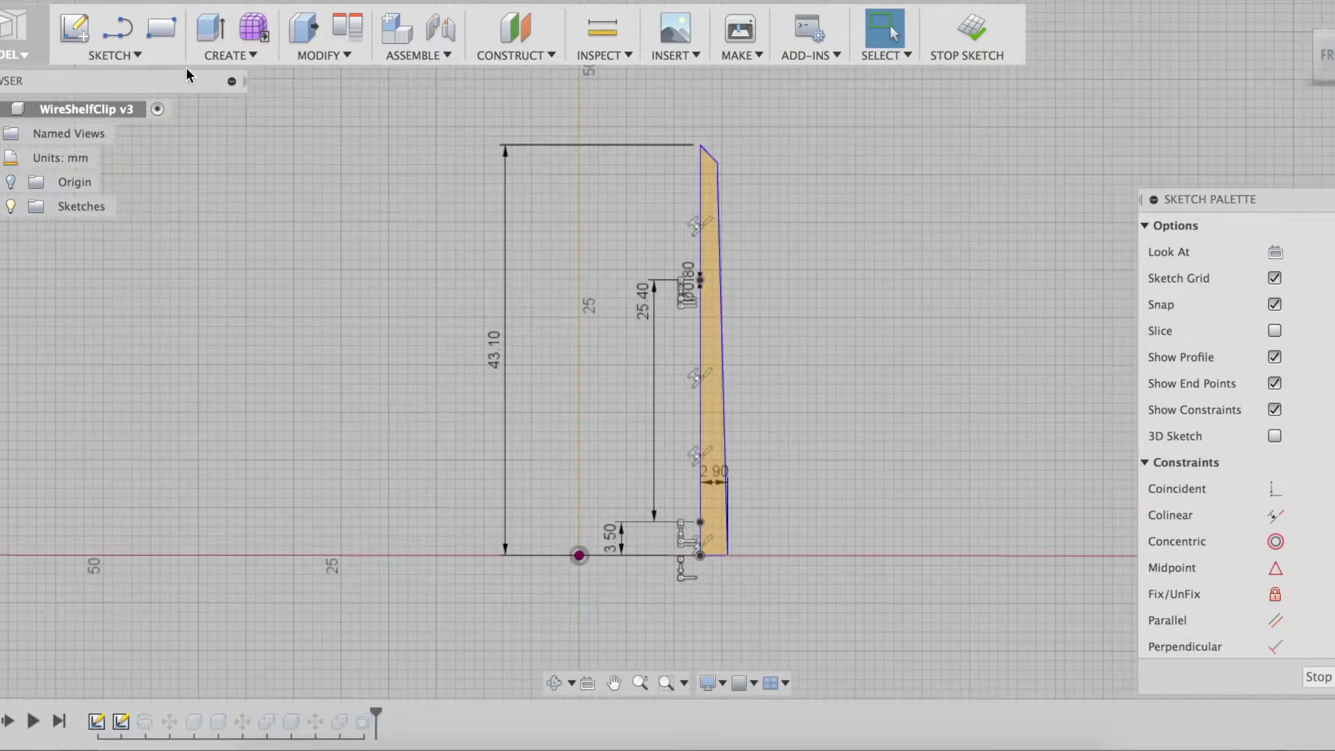
Mirror the whole tall profile across the vertical construction line to create the left leg
{"action": "left_click", "coordinate": [140, 57]}
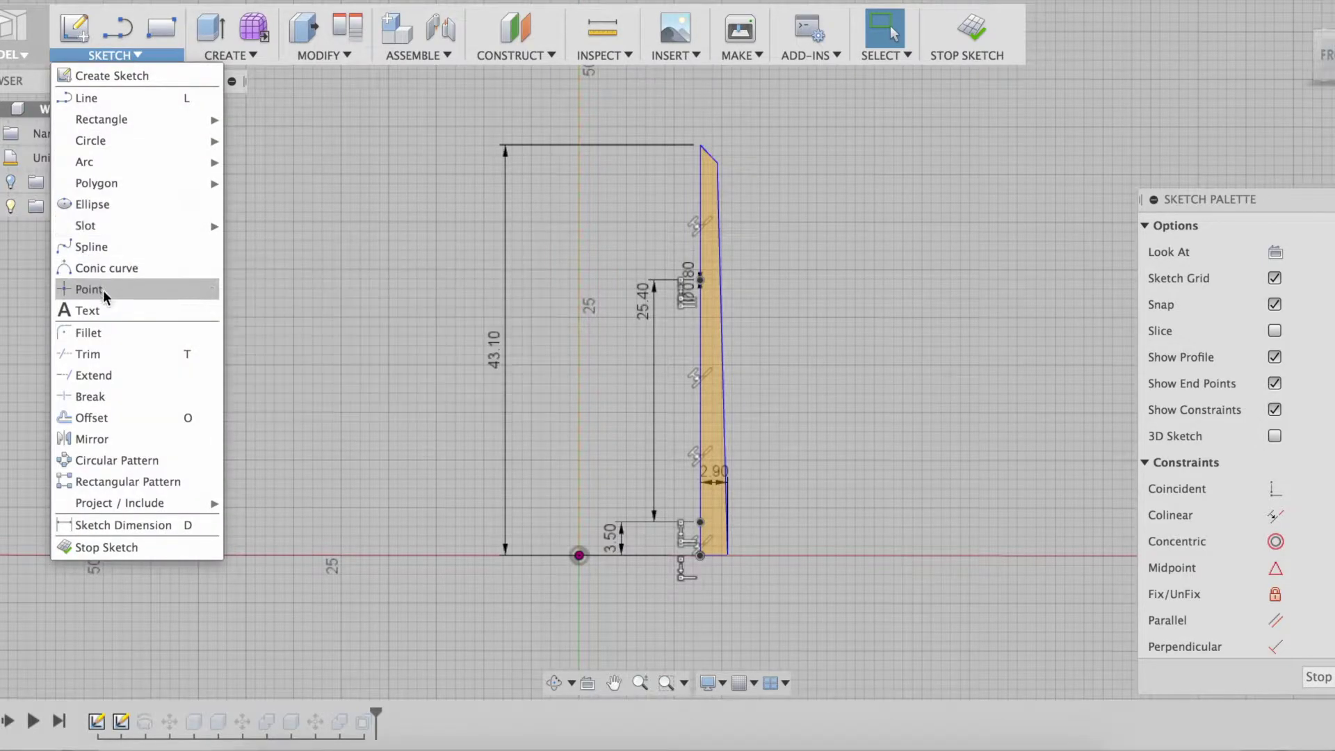
{"action": "left_click", "coordinate": [92, 439]}
{"action": "left_click_drag", "start_coordinate": [659, 106], "coordinate": [842, 699]}
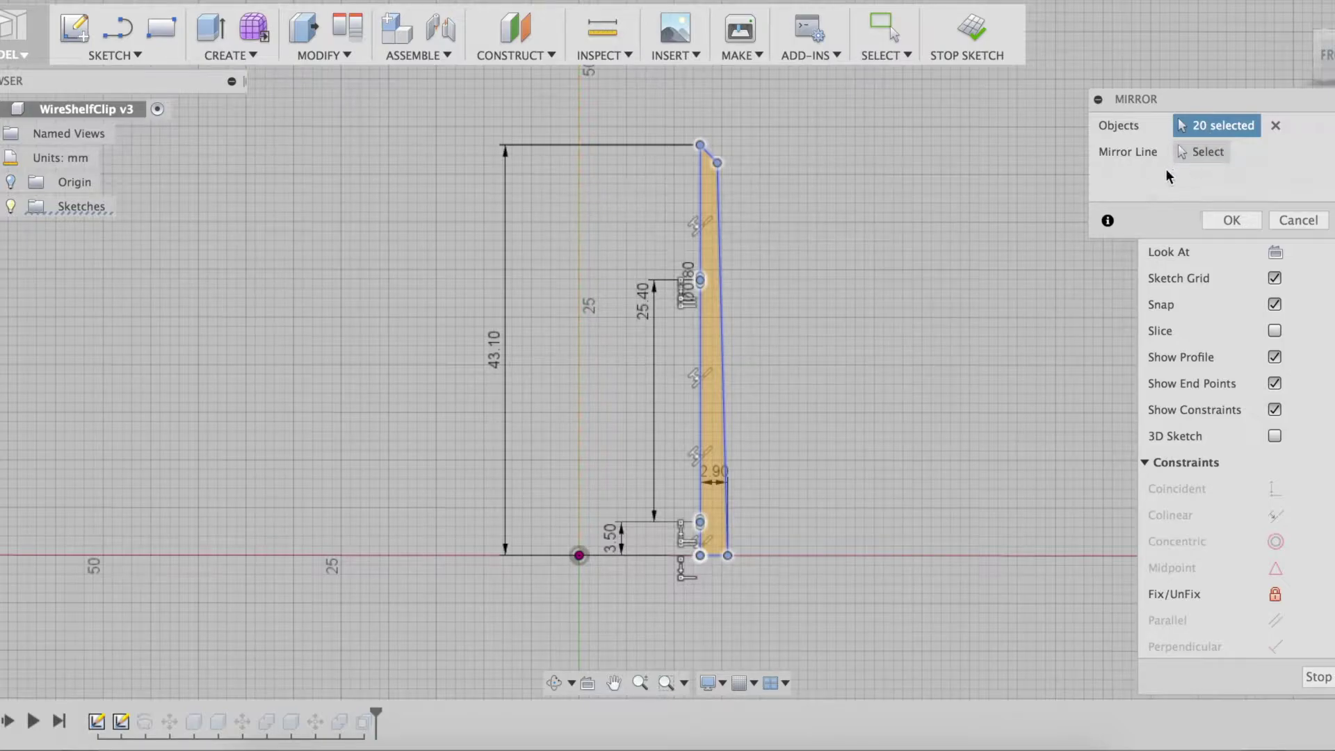
{"action": "left_click", "coordinate": [1197, 154]}
{"action": "left_click", "coordinate": [582, 217]}
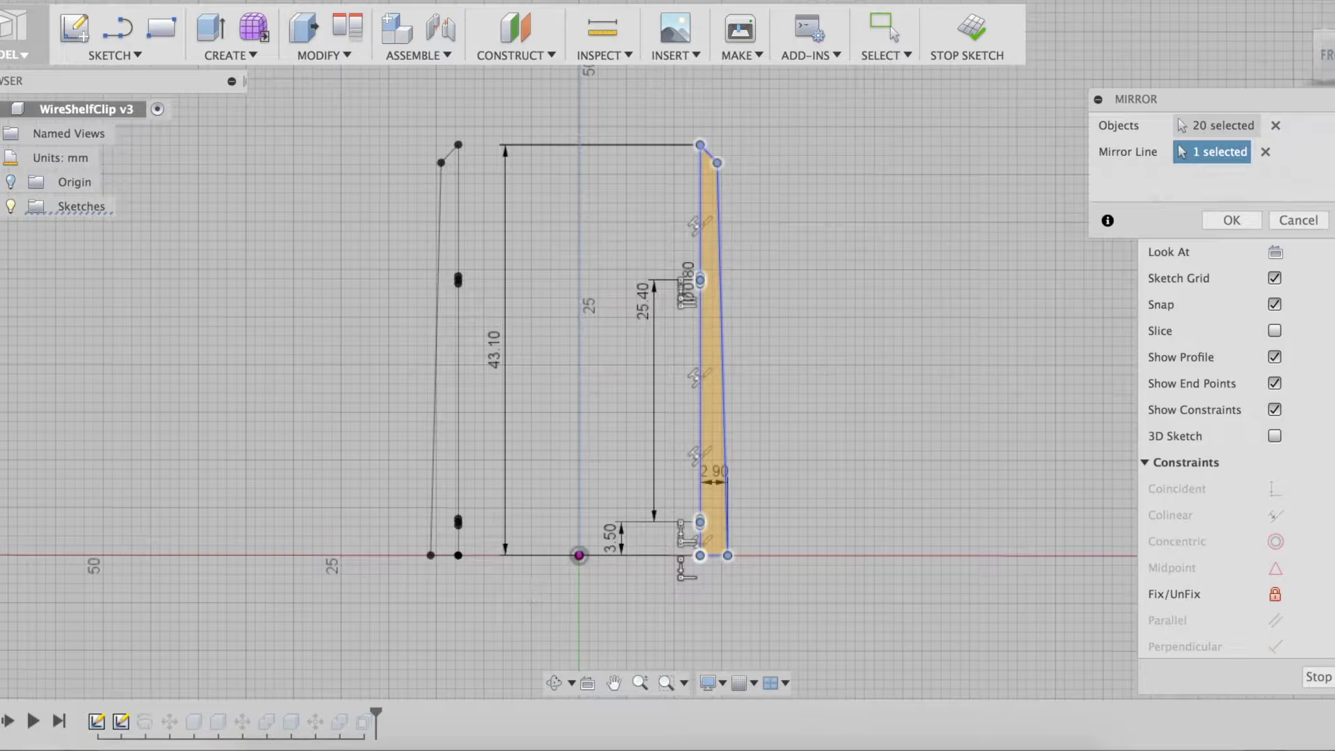
{"action": "left_click", "coordinate": [1229, 221]}
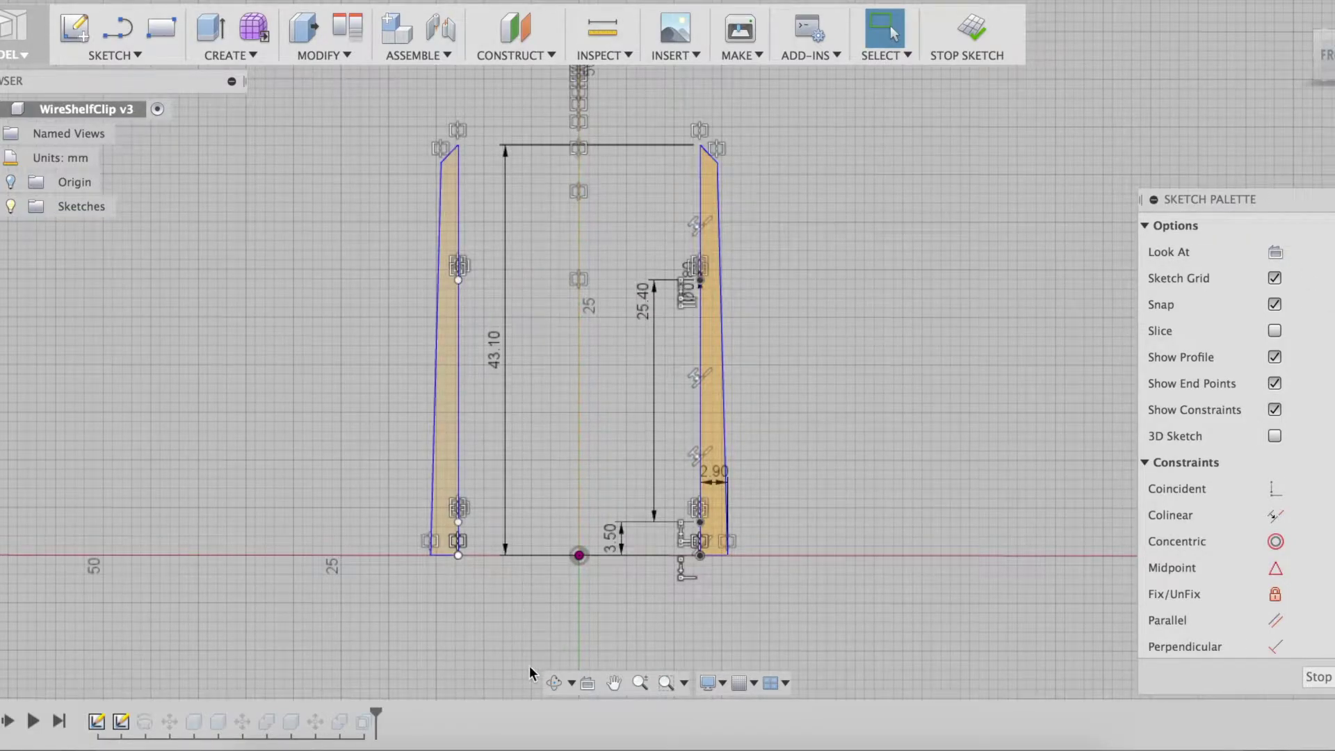
Edit the Revolve with the right-hand profile reselected and an angle of 200 deg
{"action": "left_click", "coordinate": [1317, 676]}
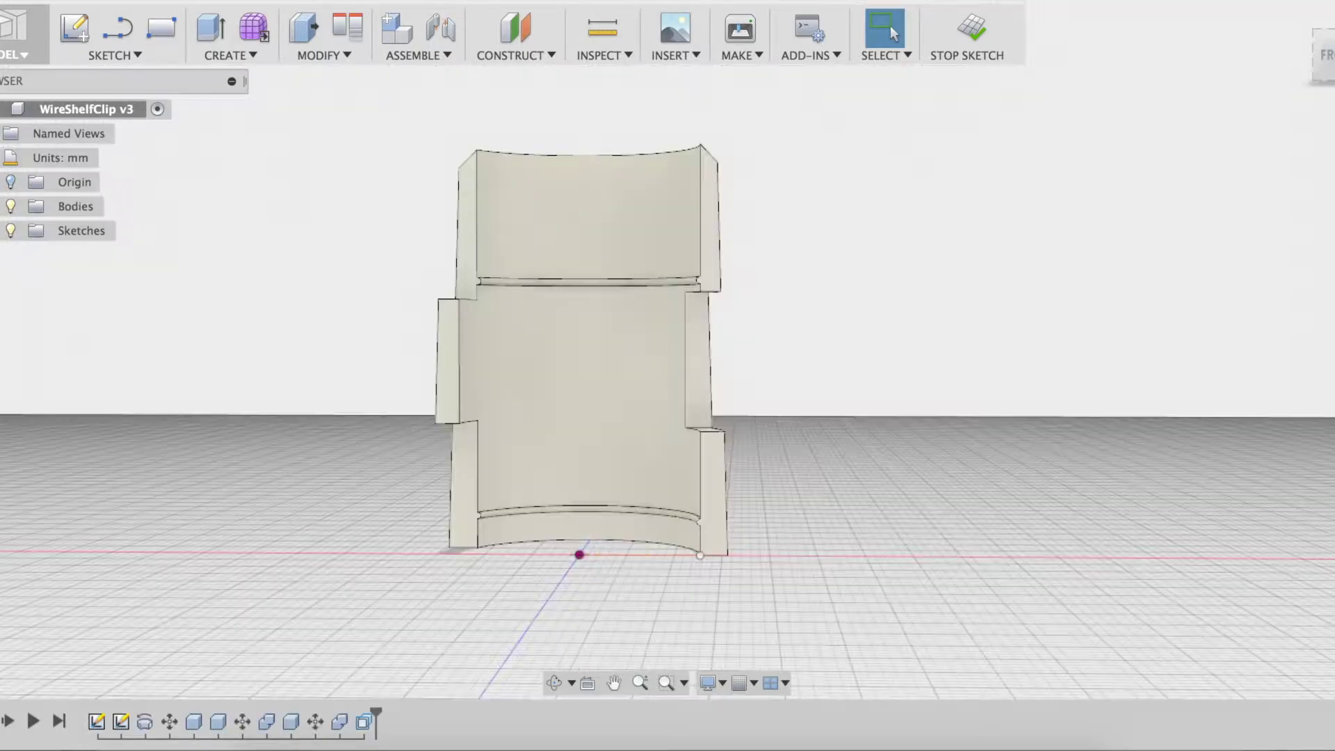
{"action": "double_click", "coordinate": [143, 722]}
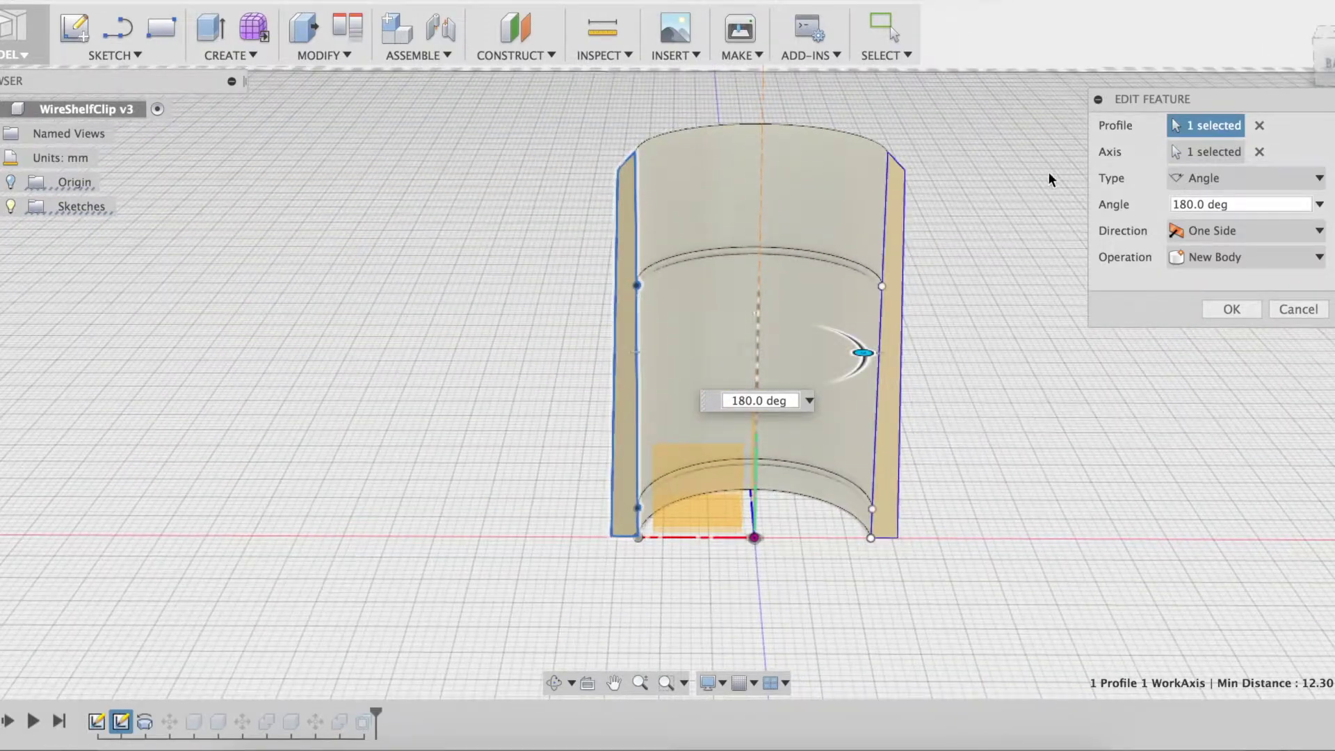
{"action": "left_click", "coordinate": [1257, 127]}
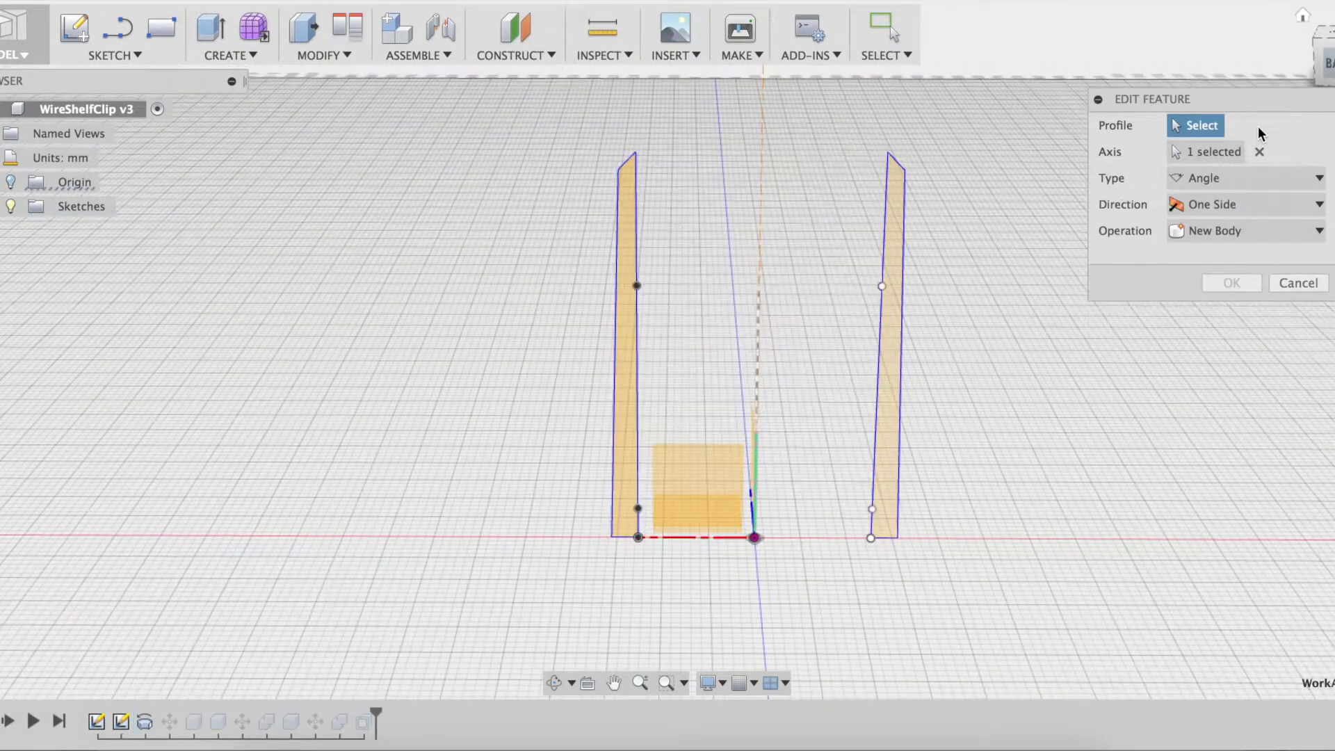
{"action": "left_click", "coordinate": [896, 307]}
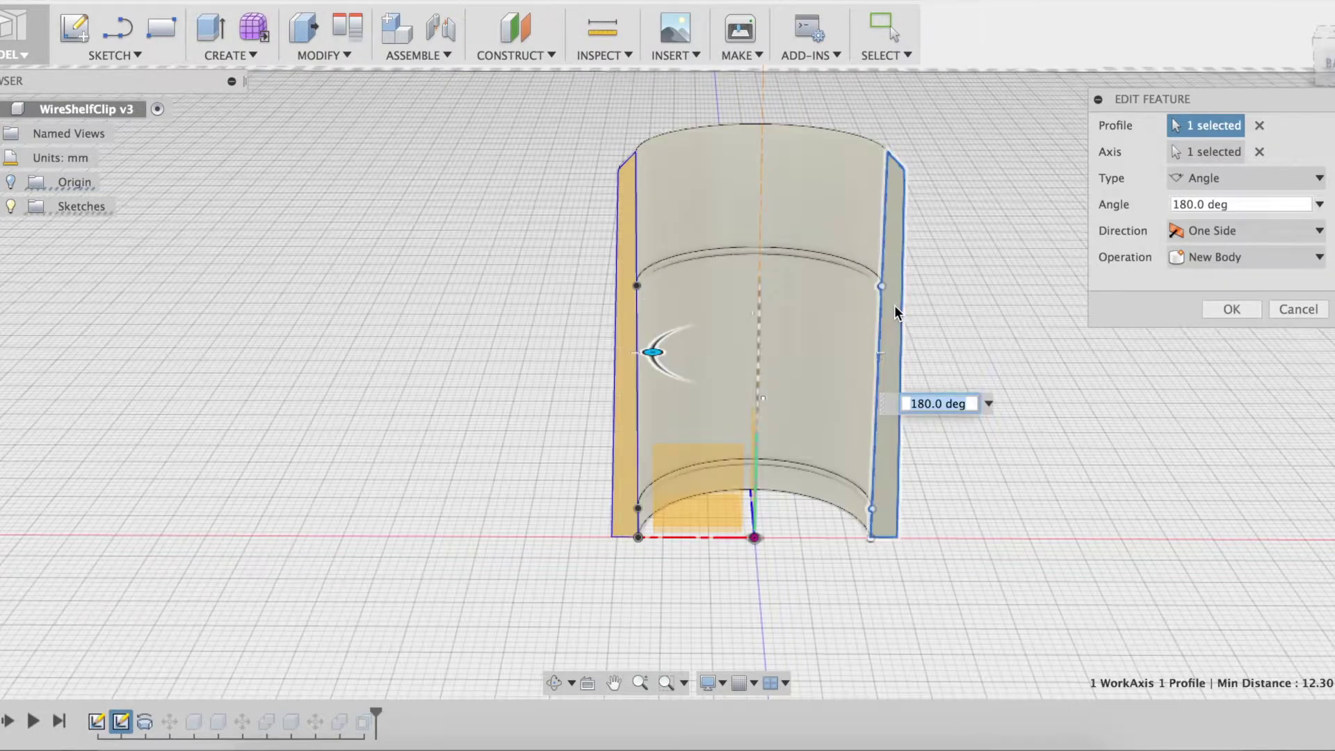
{"action": "left_click", "coordinate": [1190, 204]}
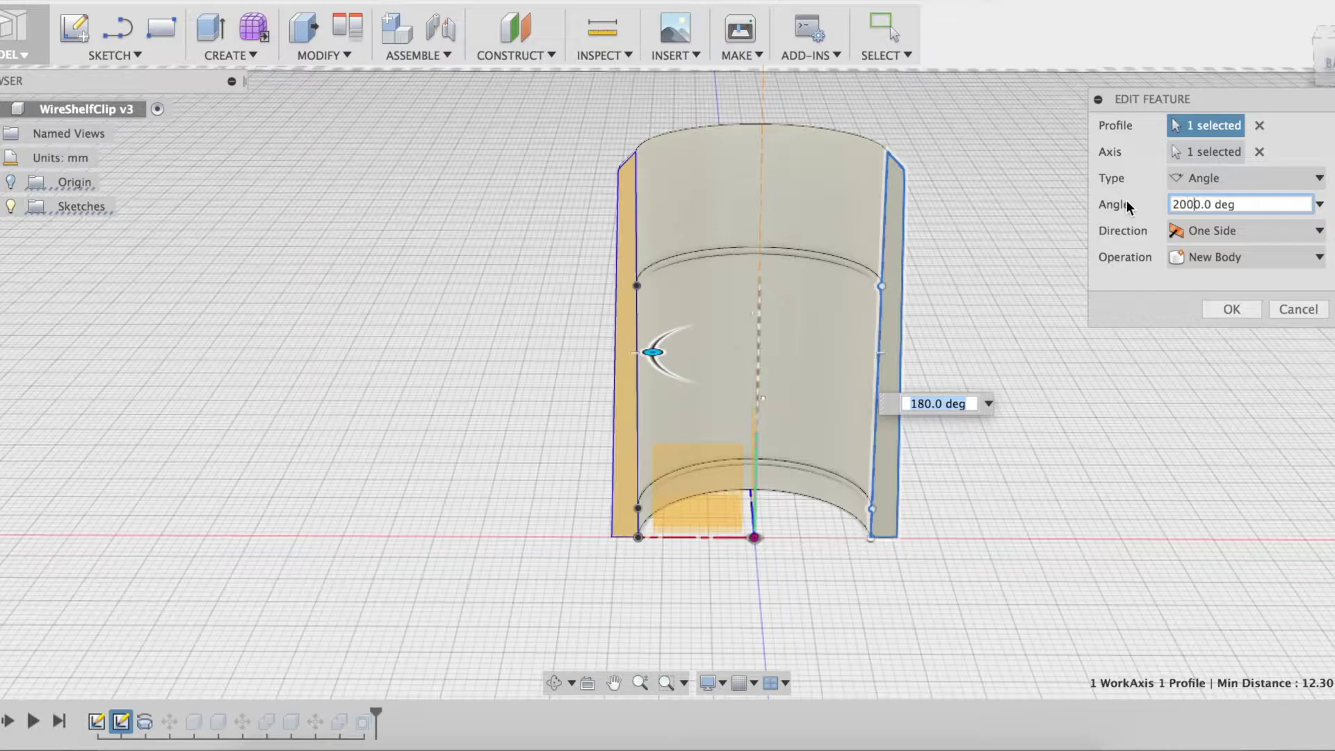
{"action": "type", "text": "200"}
{"action": "key", "text": "BackSpace"}
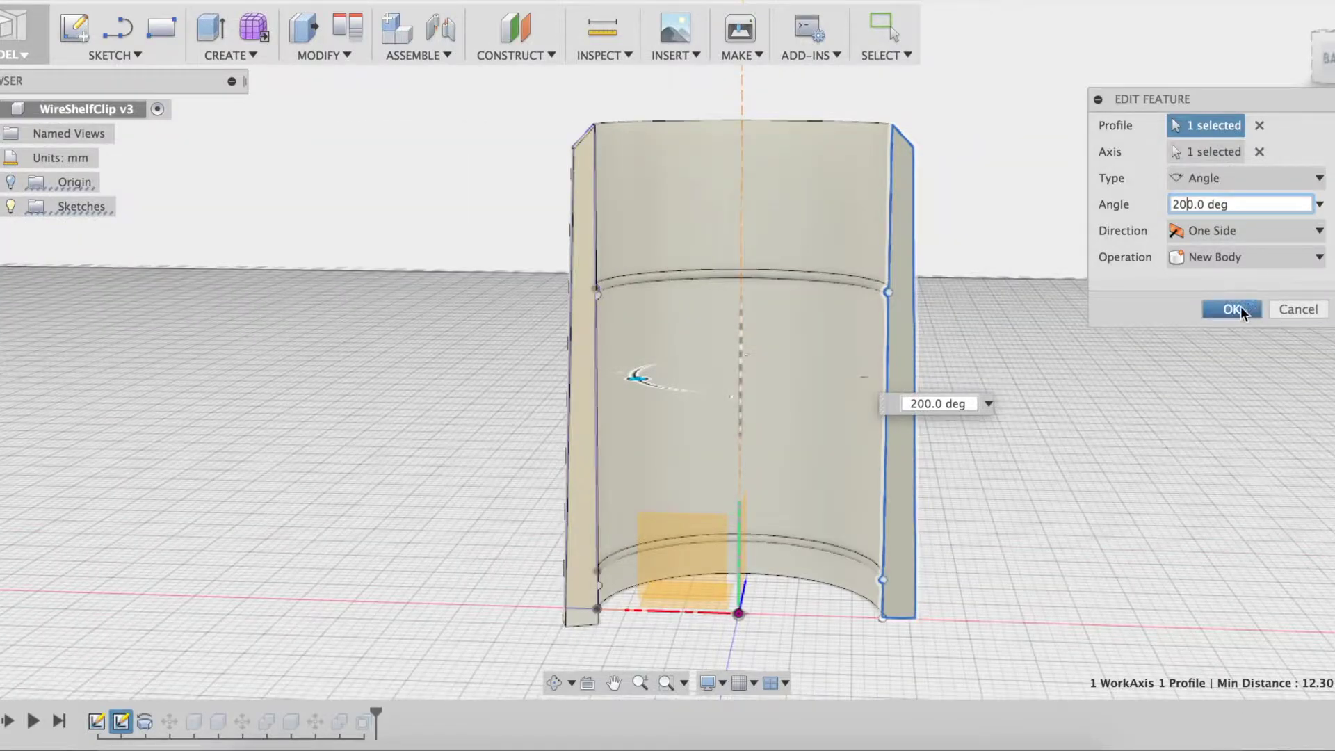
{"action": "left_click", "coordinate": [1241, 308]}
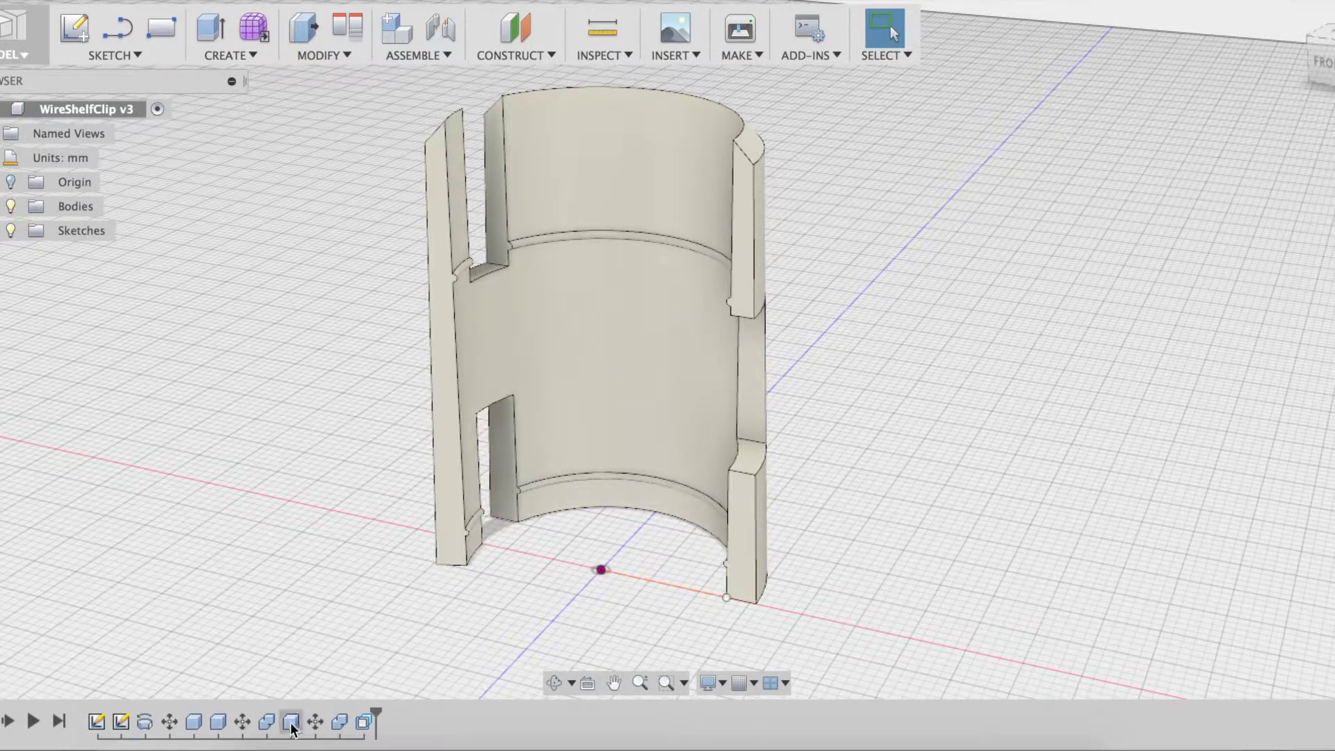
Resize the box cut feature's width to 9.00 mm
{"action": "double_click", "coordinate": [195, 723]}
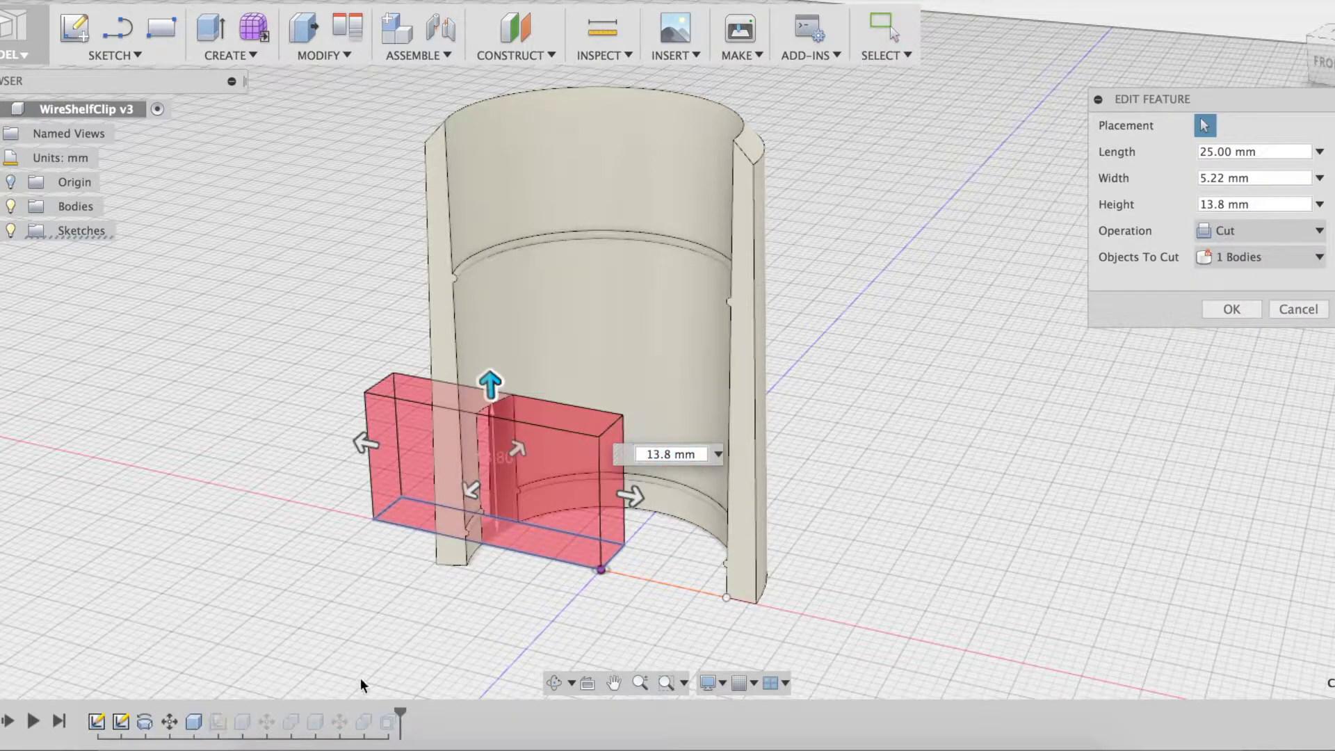
{"action": "scroll", "coordinate": [632, 607], "scroll_direction": "left", "scroll_amount": 10, "text": "shift"}
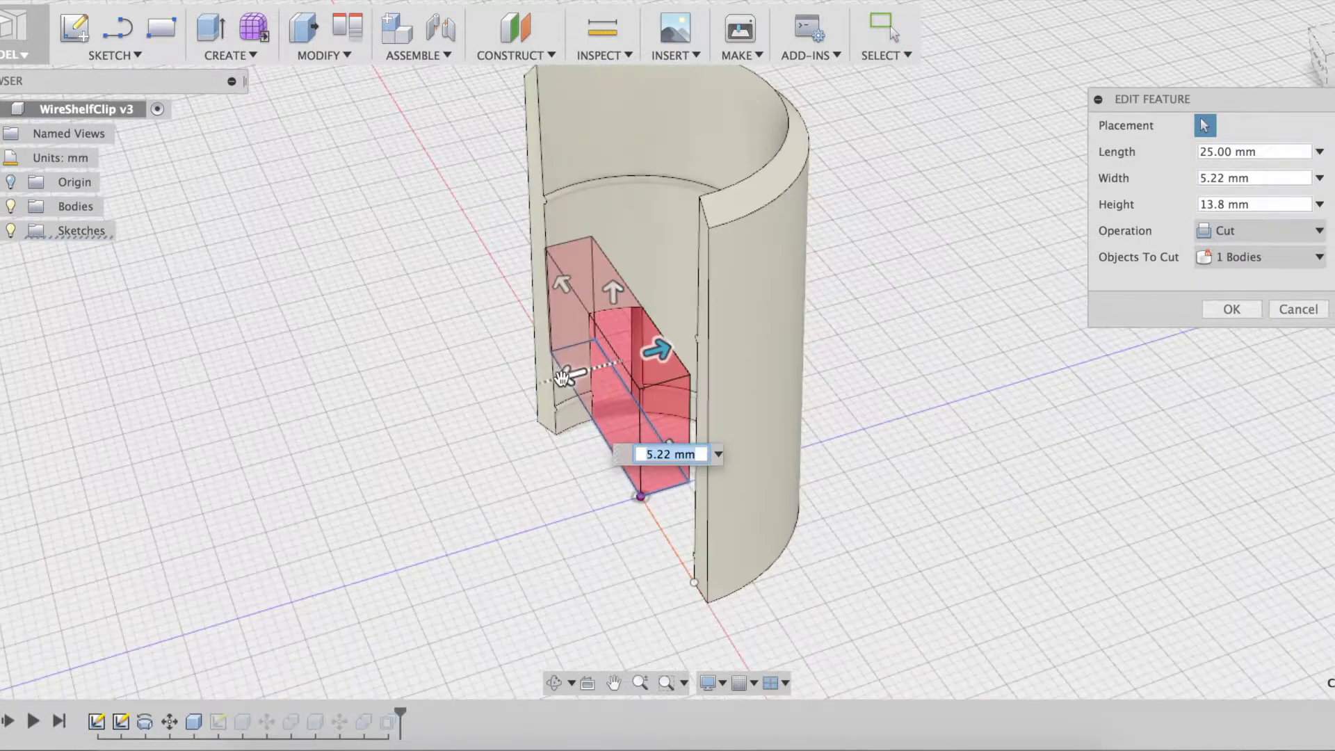
{"action": "left_click_drag", "start_coordinate": [565, 378], "coordinate": [511, 390]}
{"action": "left_click_drag", "start_coordinate": [660, 351], "coordinate": [605, 354]}
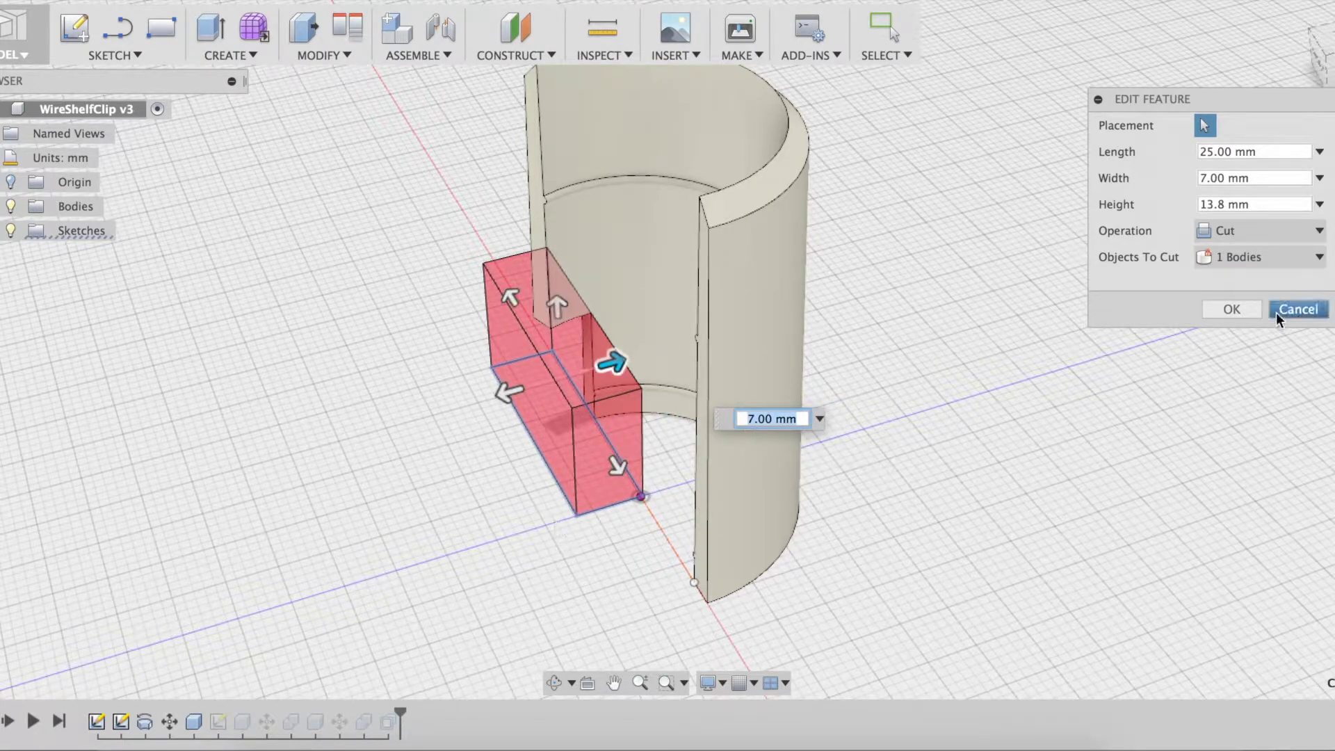
{"action": "left_click", "coordinate": [1298, 308]}
{"action": "double_click", "coordinate": [363, 720]}
{"action": "left_click_drag", "start_coordinate": [552, 328], "coordinate": [484, 351]}
{"action": "key", "text": "Return"}
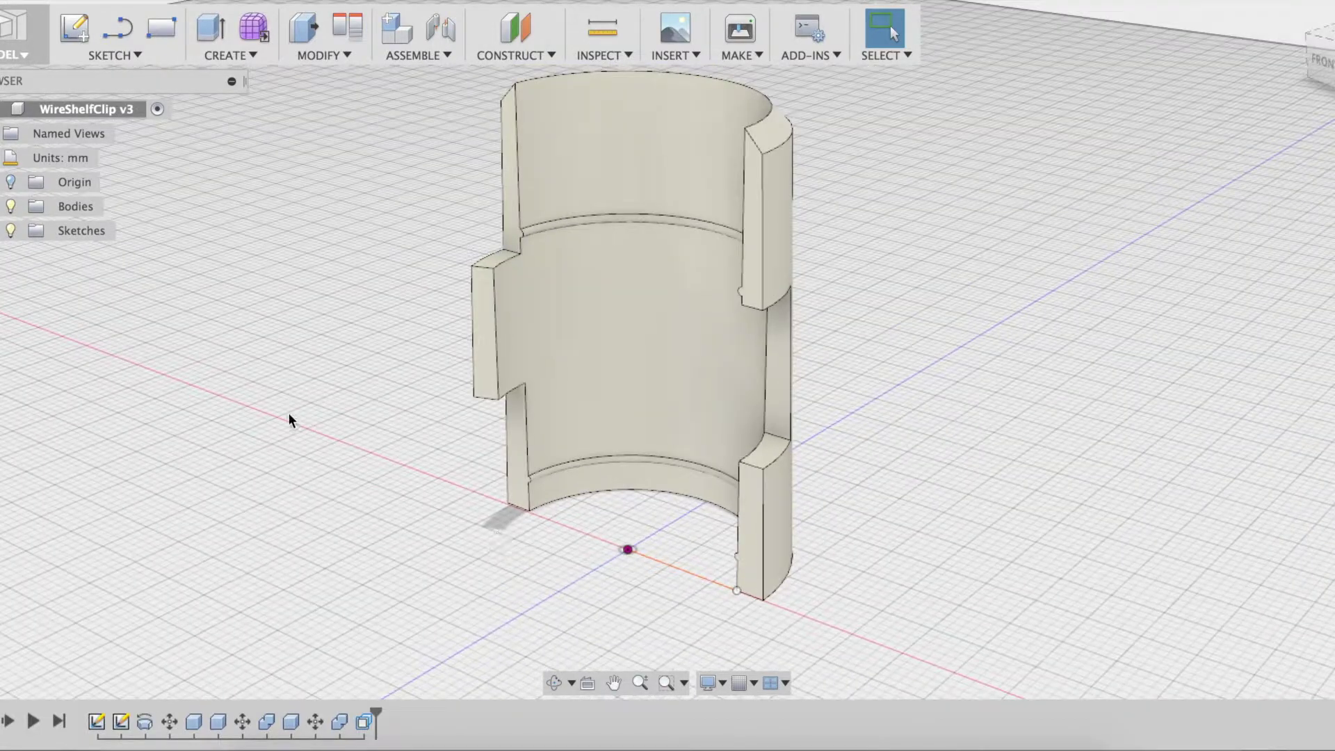
Save a WireShelfClip version with the description 'increased revolve angle'
{"action": "left_click", "coordinate": [69, 2]}
{"action": "type", "text": "increased revolve angle"}
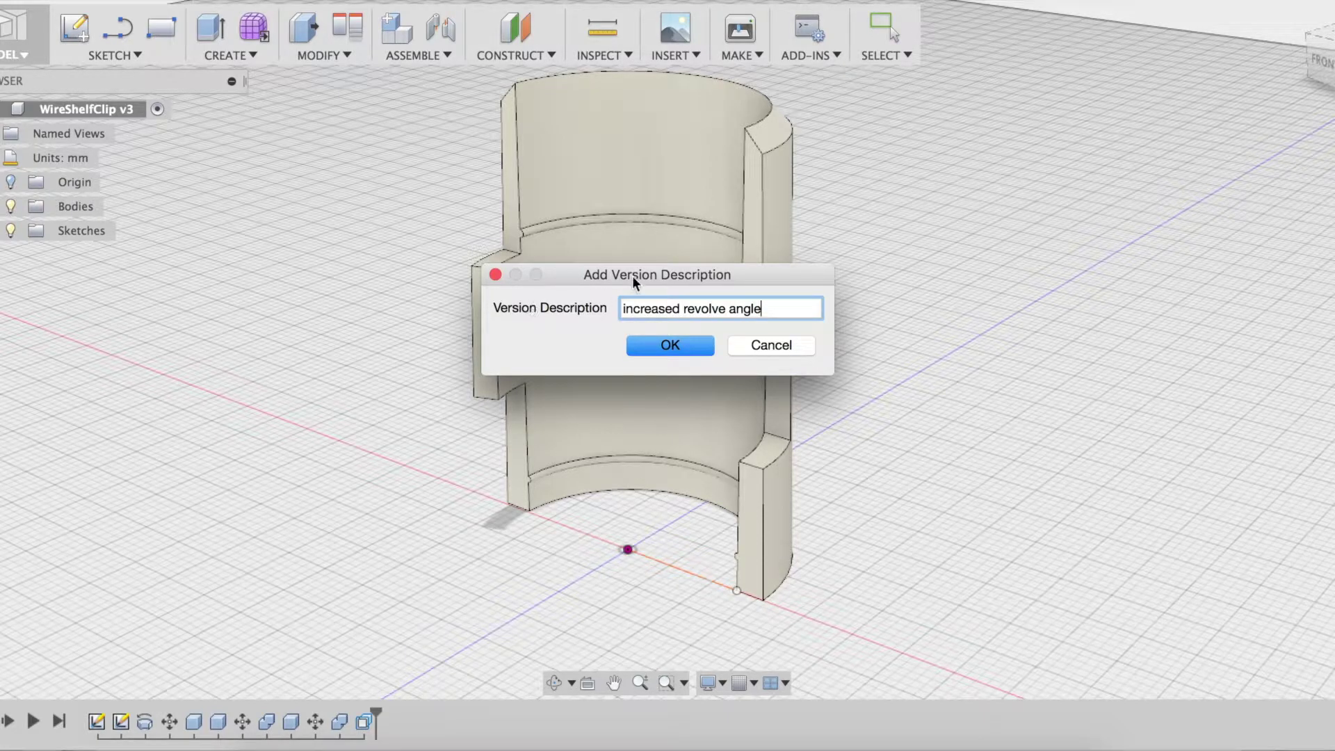
{"action": "left_click", "coordinate": [667, 355]}
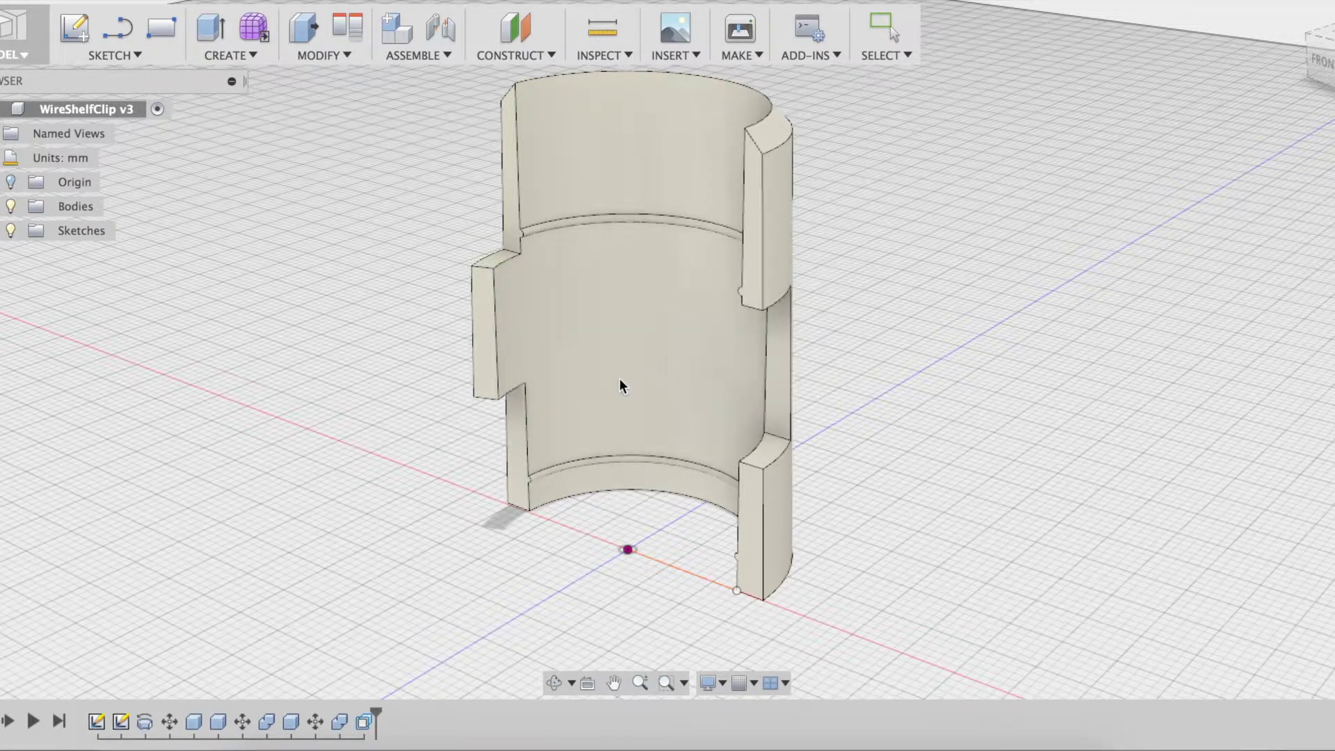
Export the whole clip body with Save As STL in Binary format
{"action": "right_click", "coordinate": [631, 341]}
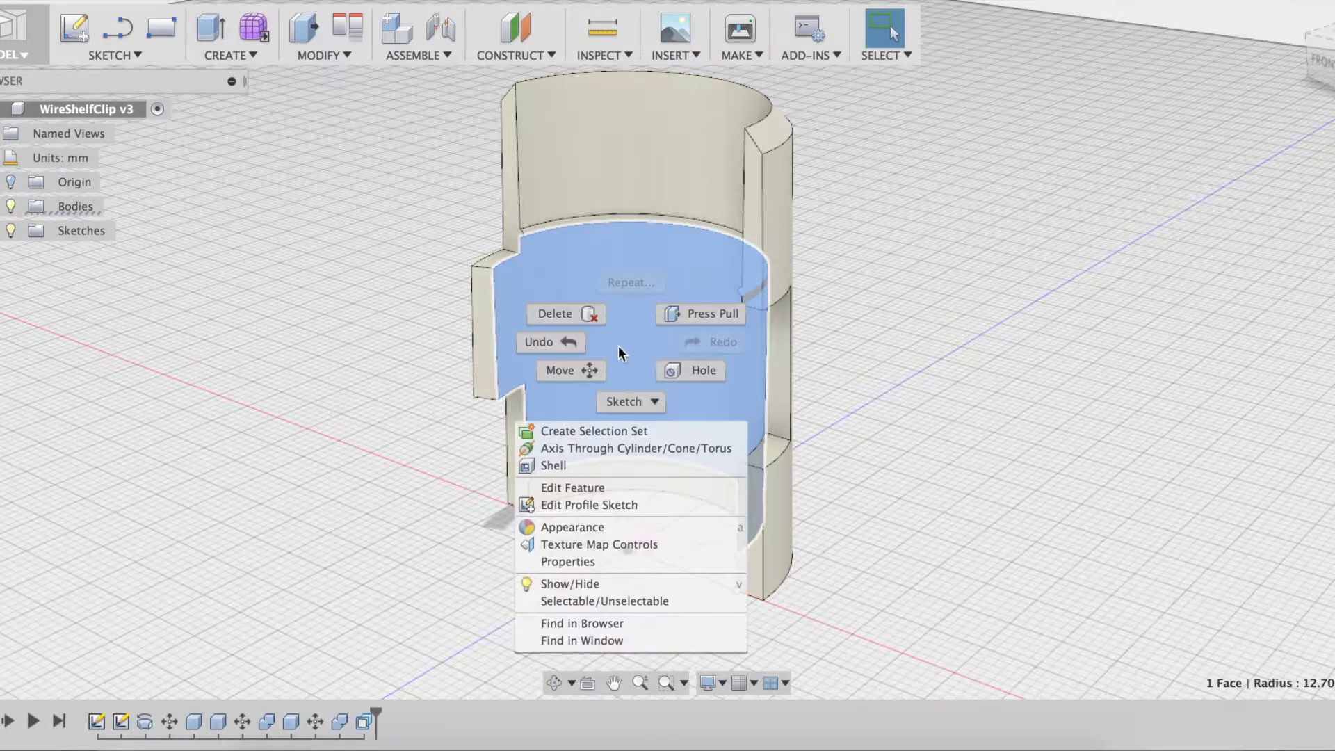
{"action": "left_click", "coordinate": [343, 281]}
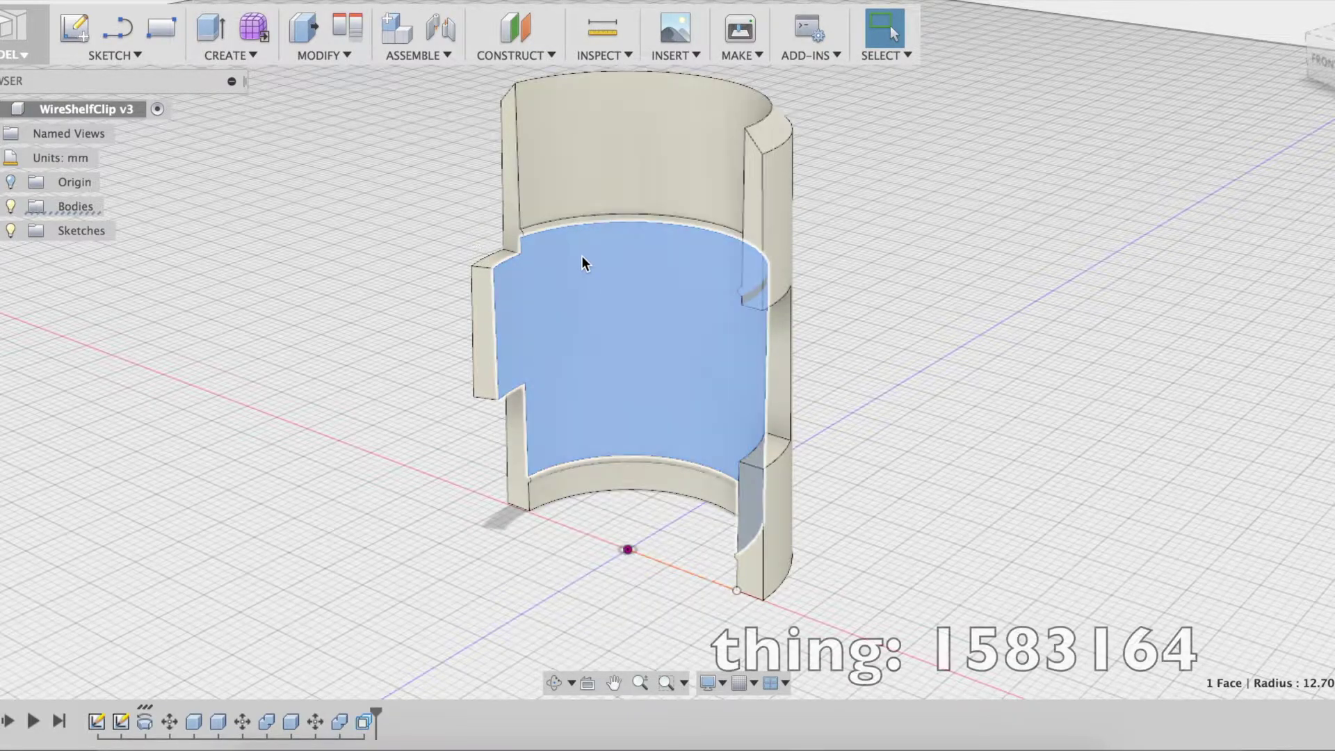
{"action": "right_click", "coordinate": [583, 278]}
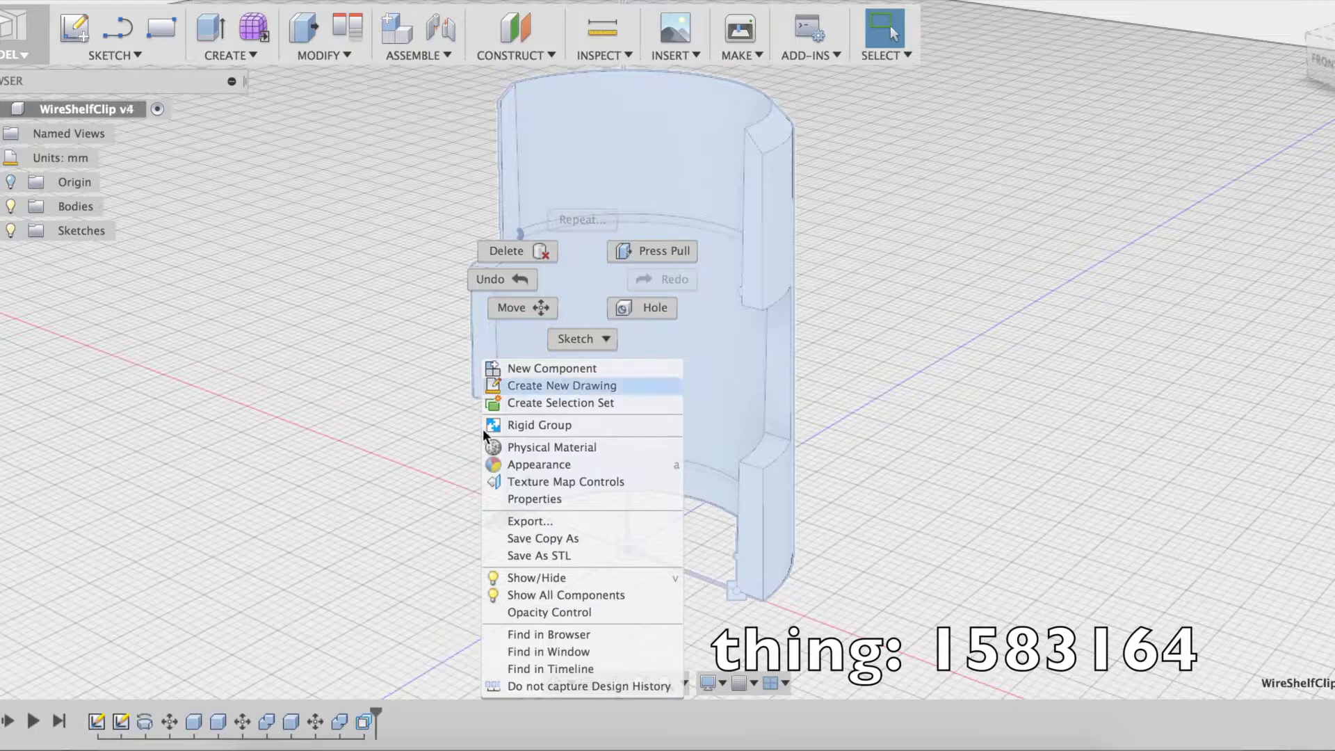
{"action": "left_click", "coordinate": [591, 553]}
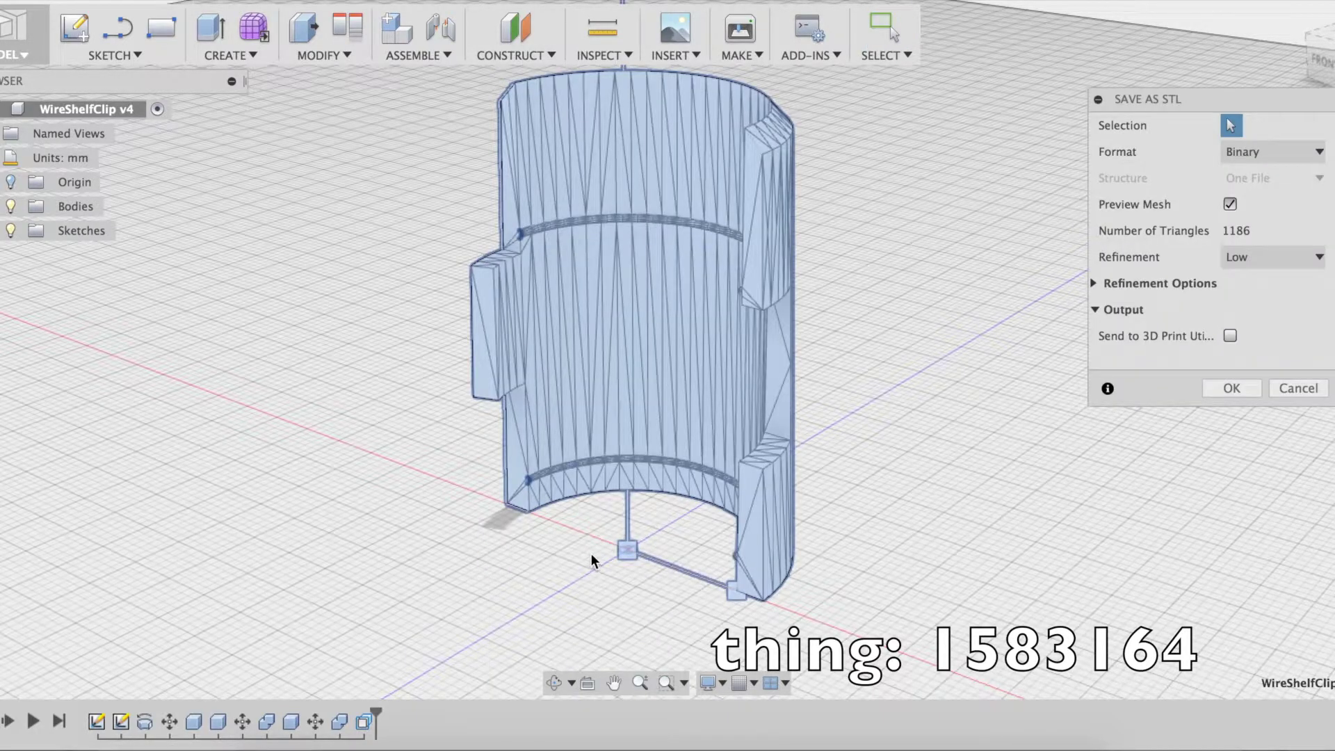
{"action": "left_click", "coordinate": [1231, 389]}
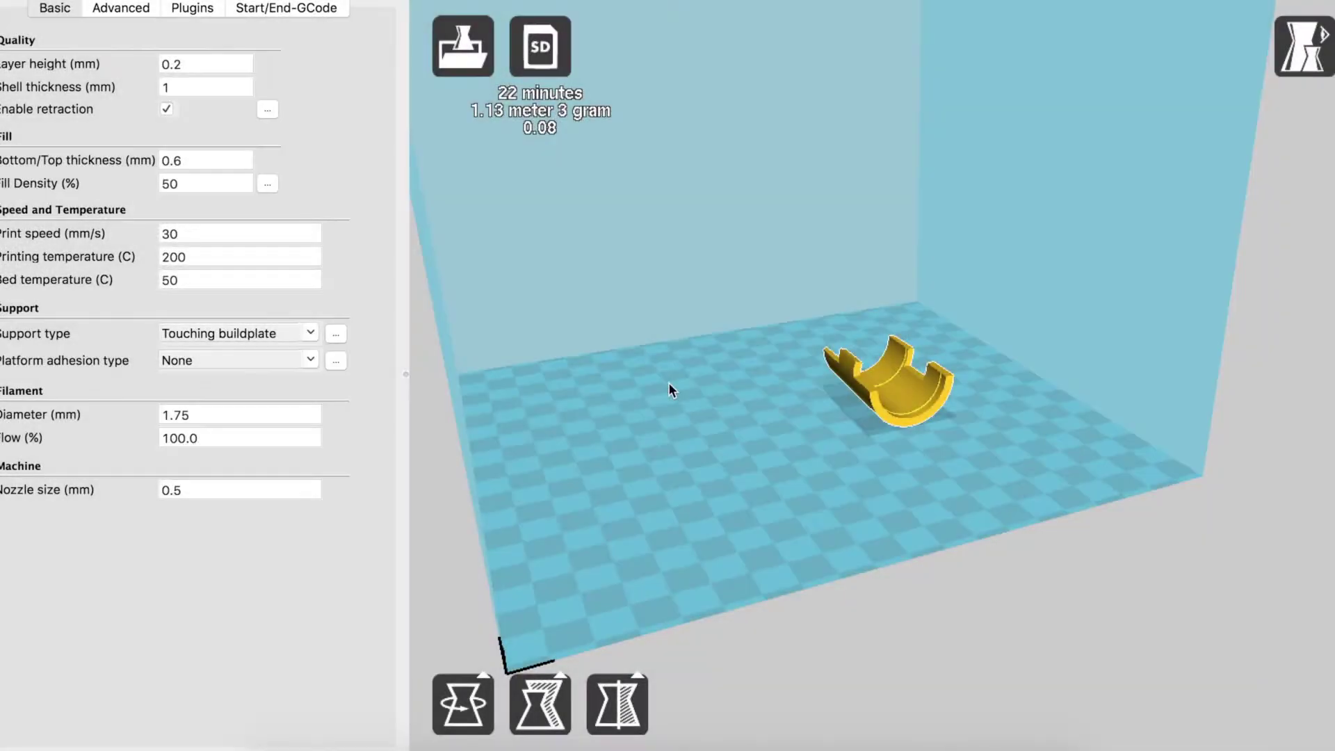
Inspect the clip from low front, high and side angles, then activate Rotate
{"action": "scroll", "coordinate": [927, 436], "scroll_direction": "up", "scroll_amount": 8}
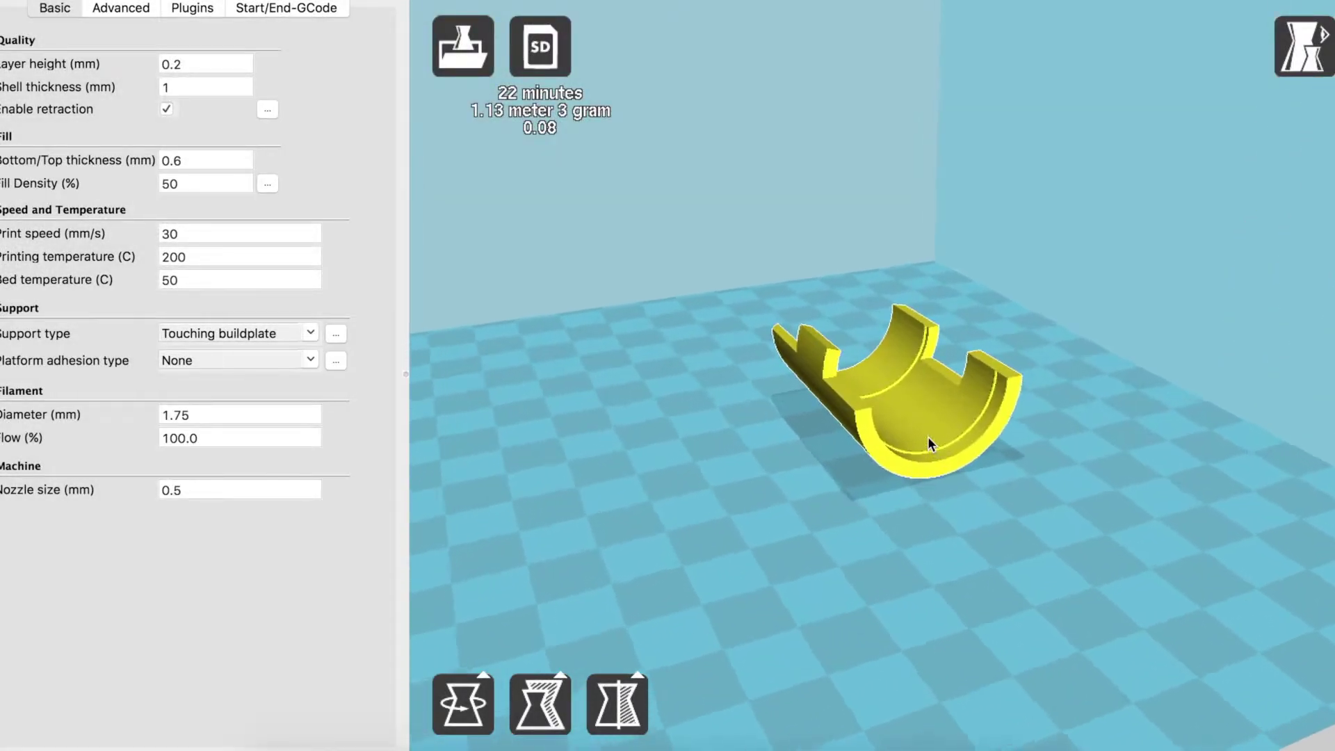
{"action": "right_click_drag", "start_coordinate": [927, 435], "coordinate": [813, 384]}
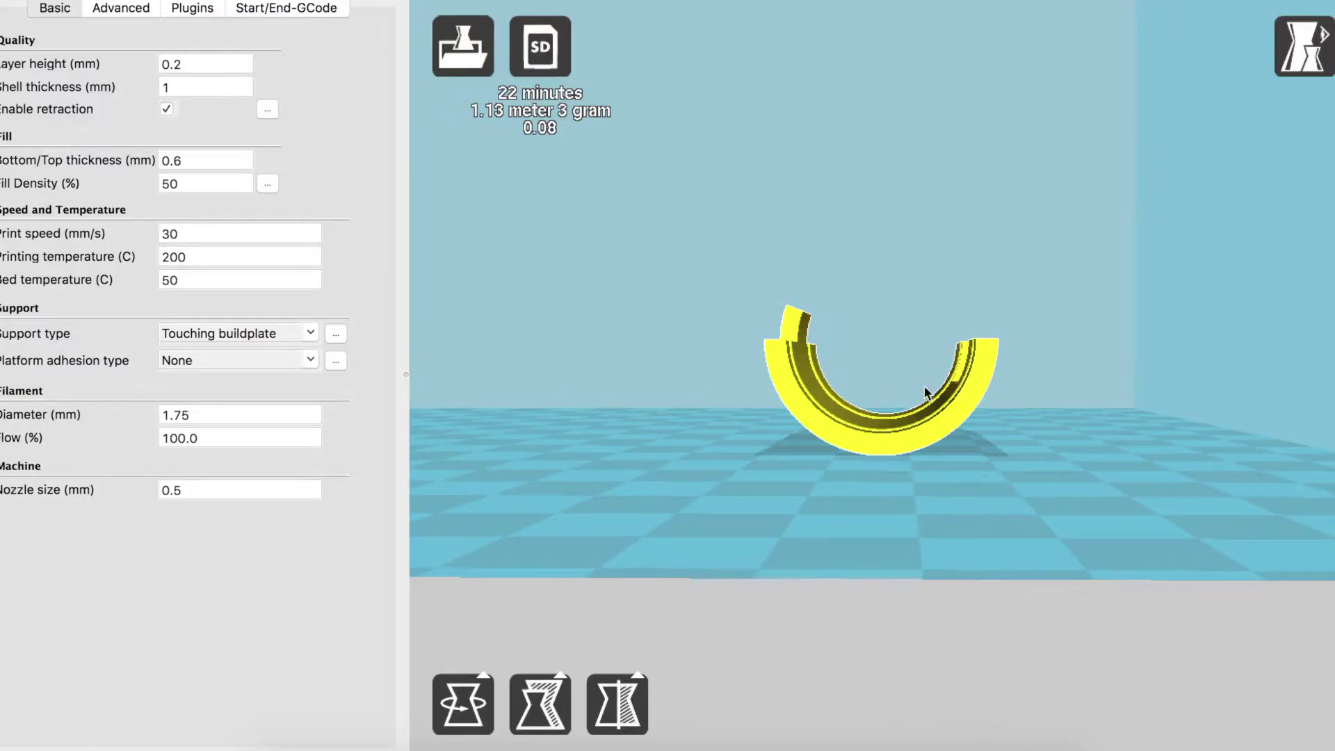
{"action": "right_click_drag", "start_coordinate": [773, 403], "coordinate": [688, 387]}
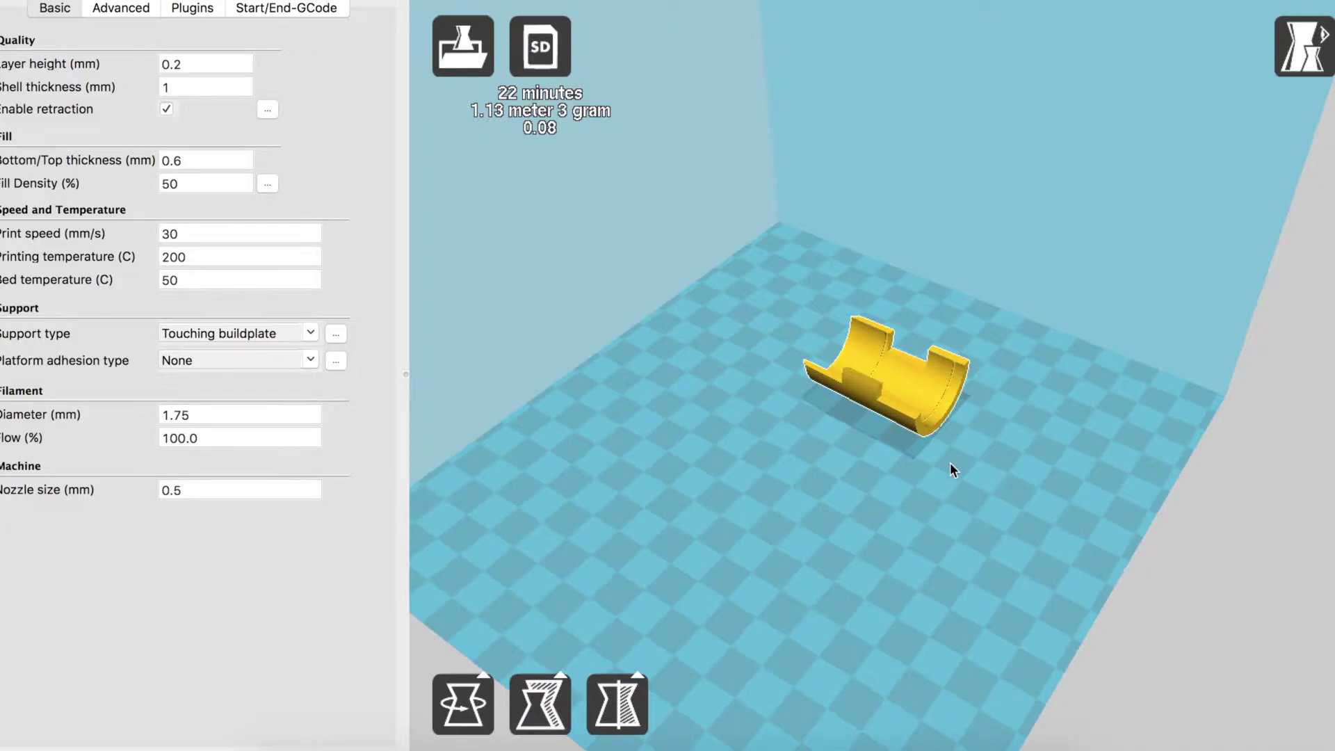
{"action": "right_click_drag", "start_coordinate": [949, 464], "coordinate": [923, 379]}
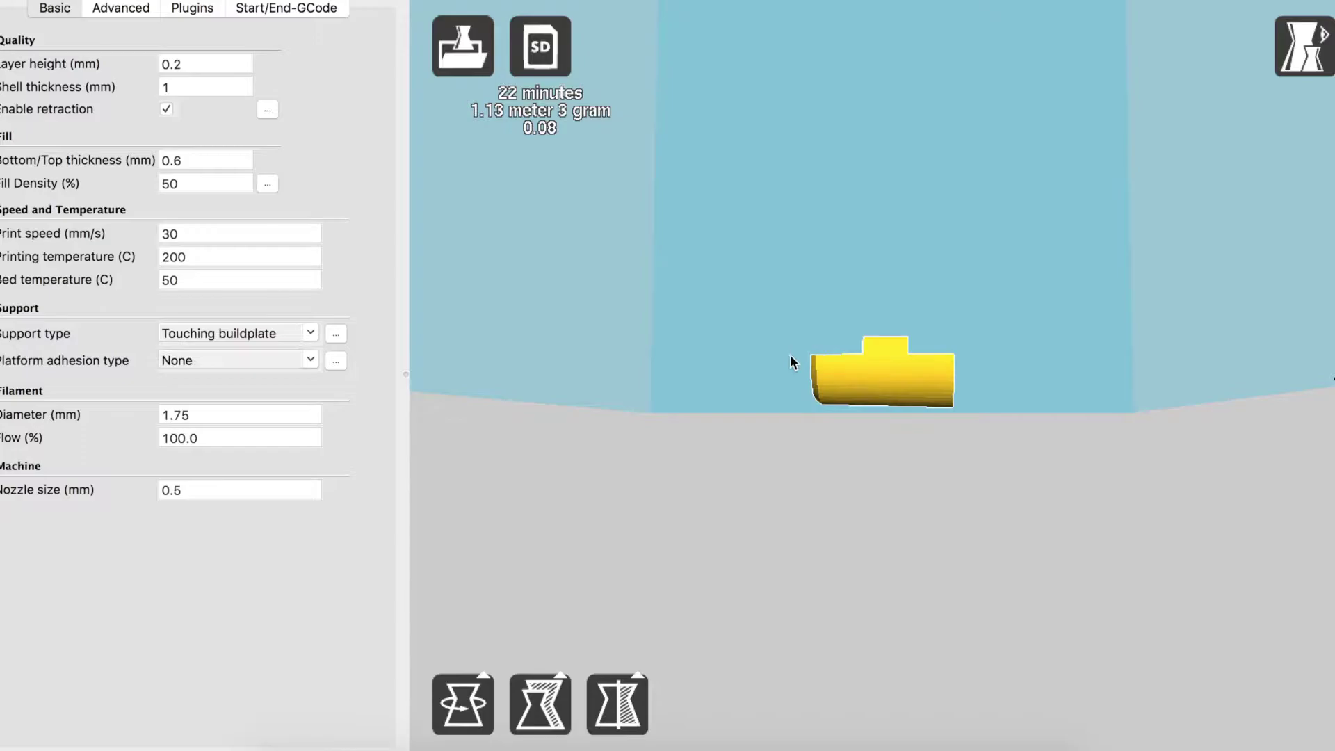
{"action": "right_click_drag", "start_coordinate": [1029, 397], "coordinate": [933, 429]}
{"action": "left_click", "coordinate": [463, 703]}
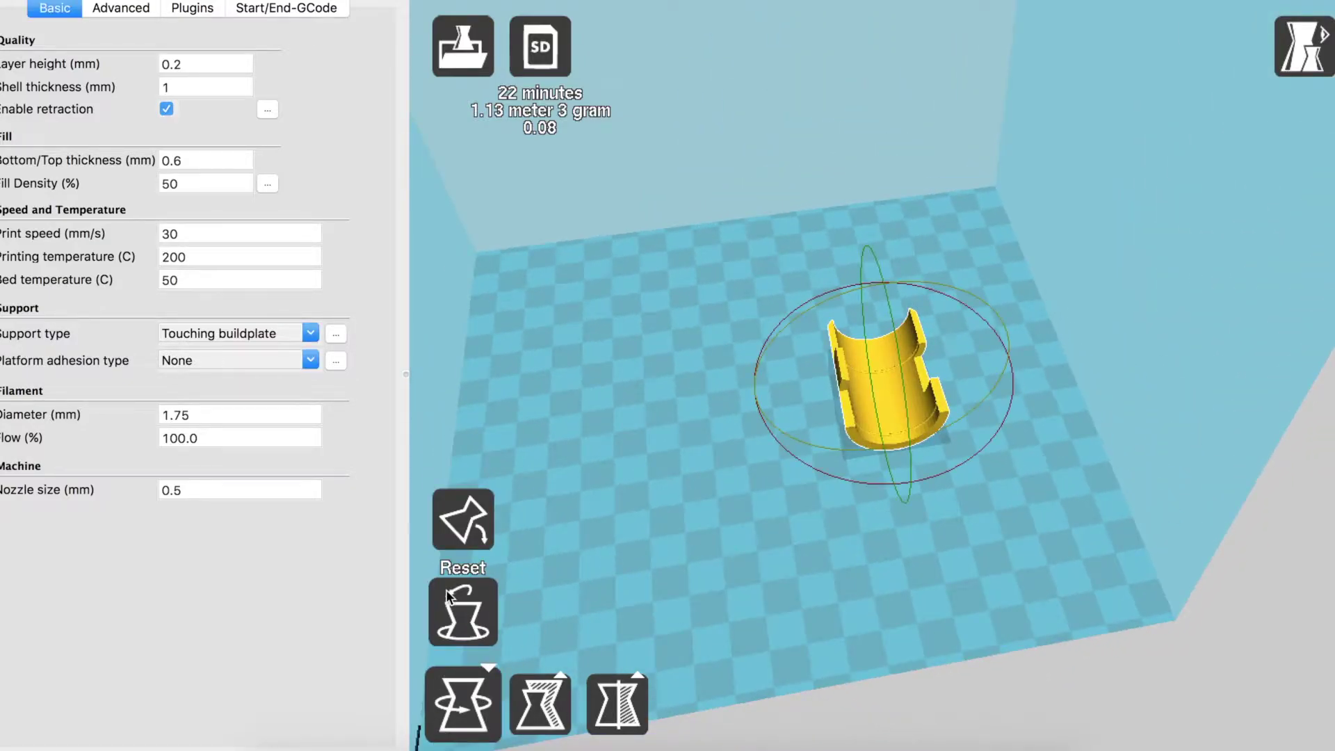
{"action": "left_click", "coordinate": [455, 627]}
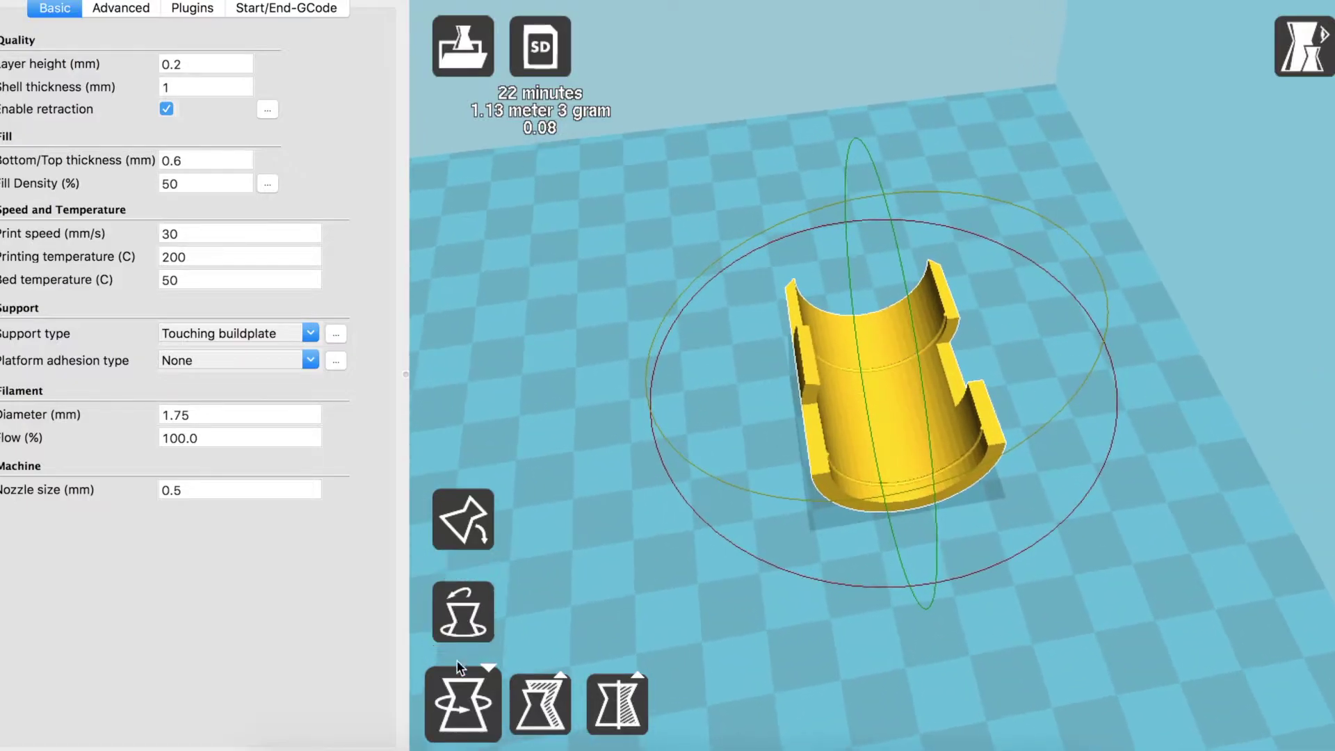
{"action": "left_click", "coordinate": [463, 704]}
{"action": "left_click", "coordinate": [467, 695]}
{"action": "left_click_drag", "start_coordinate": [861, 151], "coordinate": [922, 437]}
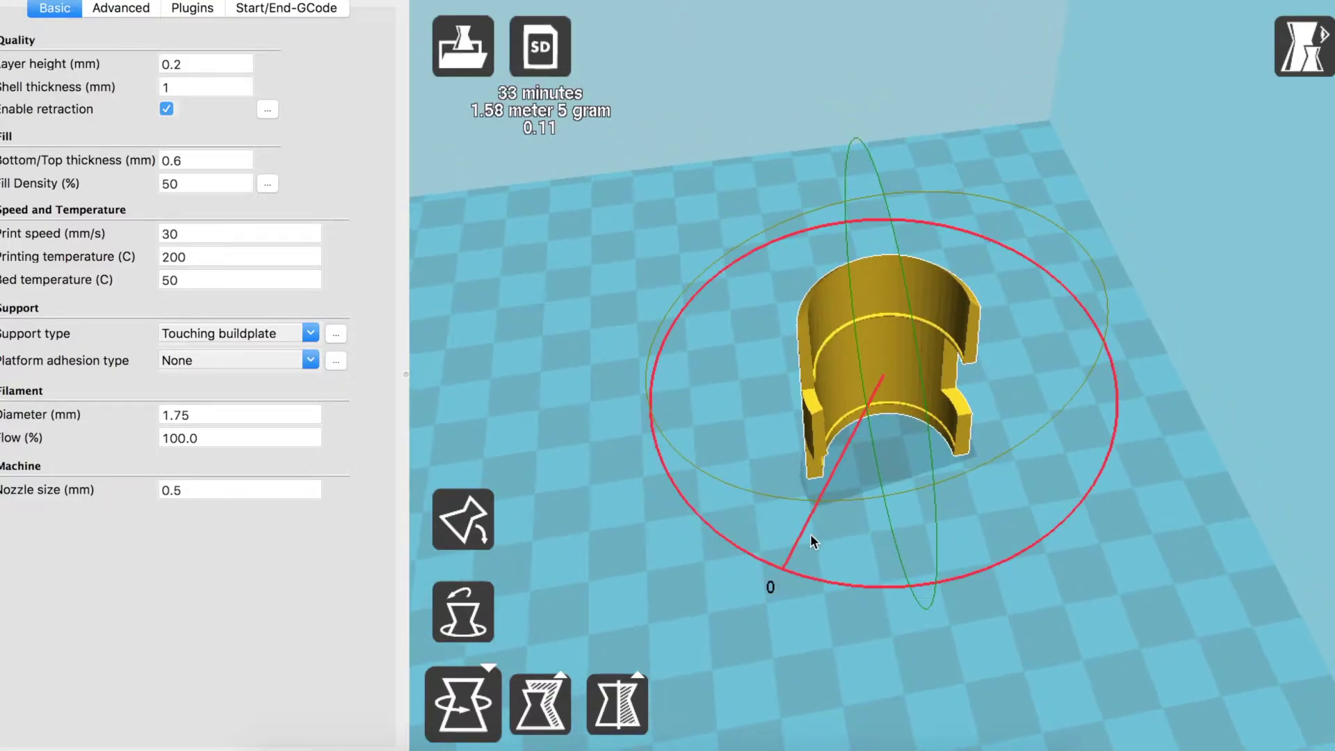
{"action": "left_click", "coordinate": [481, 674]}
{"action": "right_click_drag", "start_coordinate": [899, 629], "coordinate": [885, 234]}
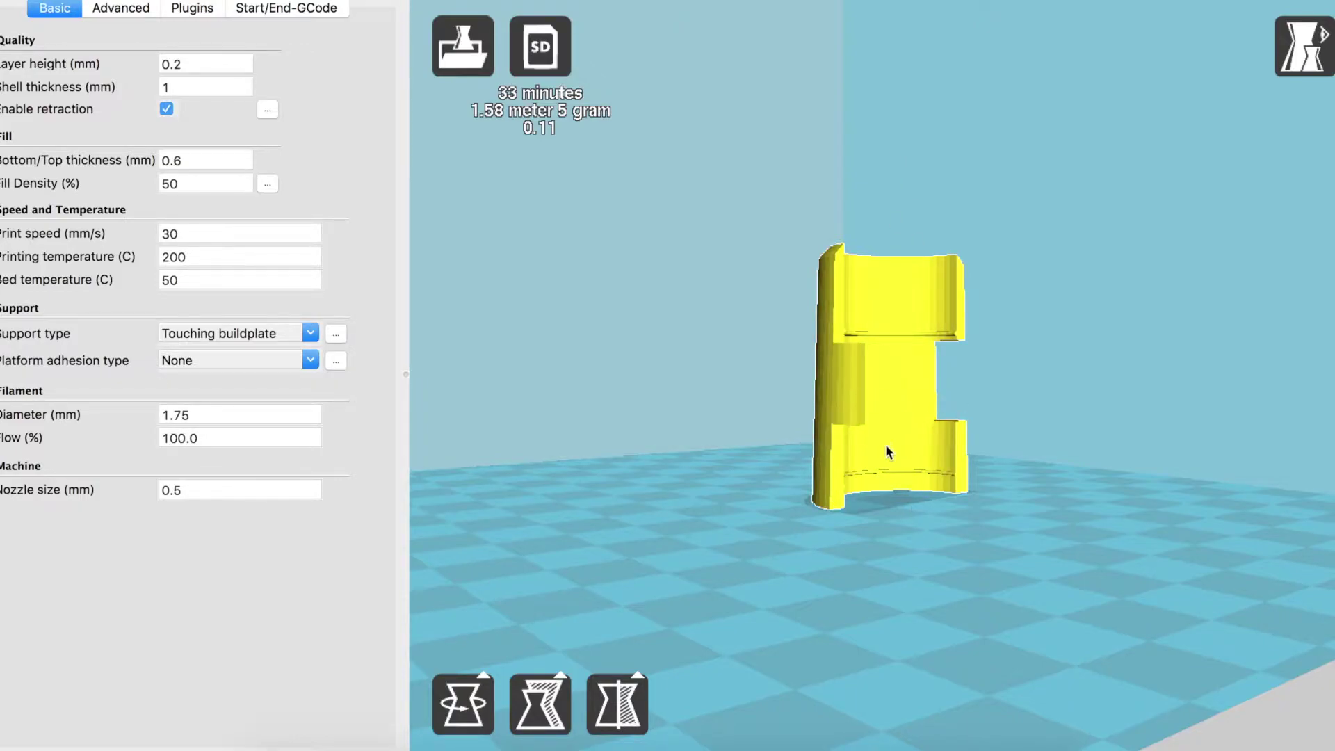
{"action": "left_click", "coordinate": [463, 704]}
{"action": "left_click_drag", "start_coordinate": [1063, 417], "coordinate": [986, 548]}
{"action": "left_click", "coordinate": [463, 703]}
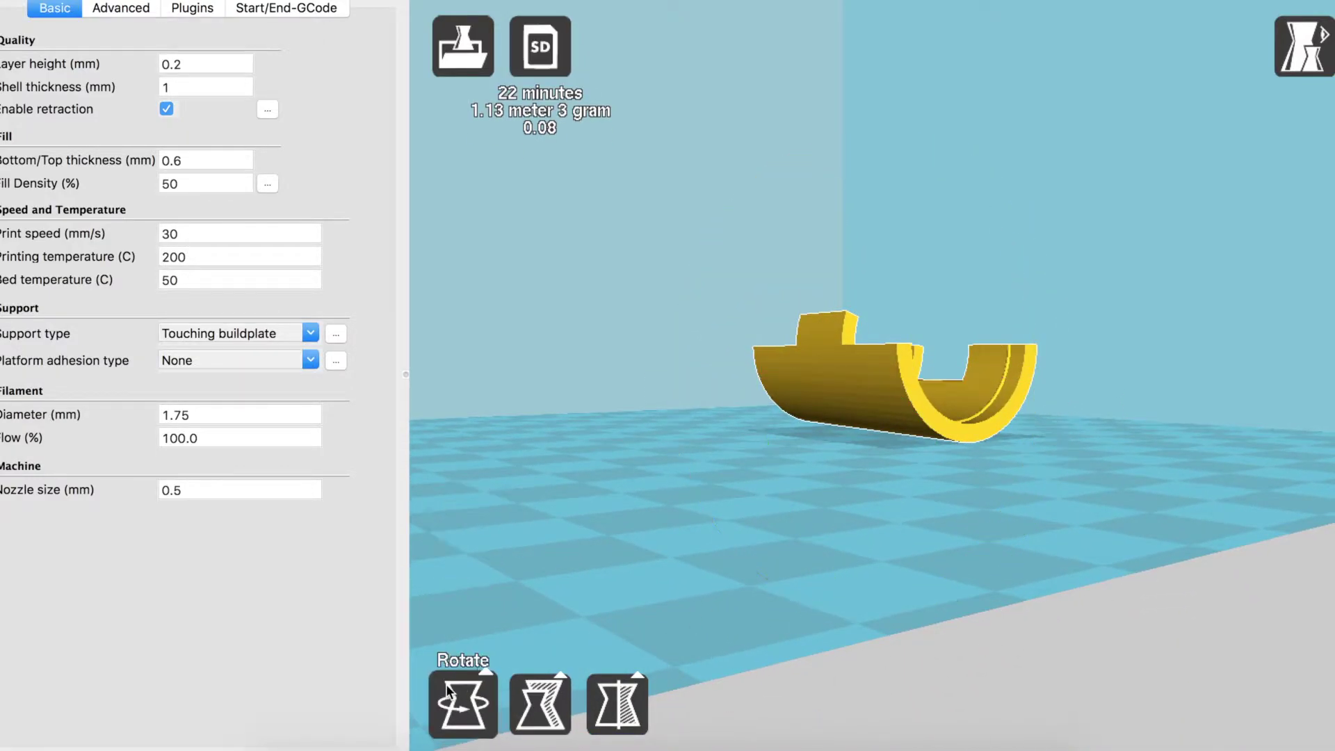
{"action": "mouse_move", "coordinate": [924, 638]}
{"action": "right_mouse_down"}
{"action": "mouse_move", "coordinate": [886, 641]}
{"action": "mouse_move", "coordinate": [903, 632]}
{"action": "right_mouse_up"}
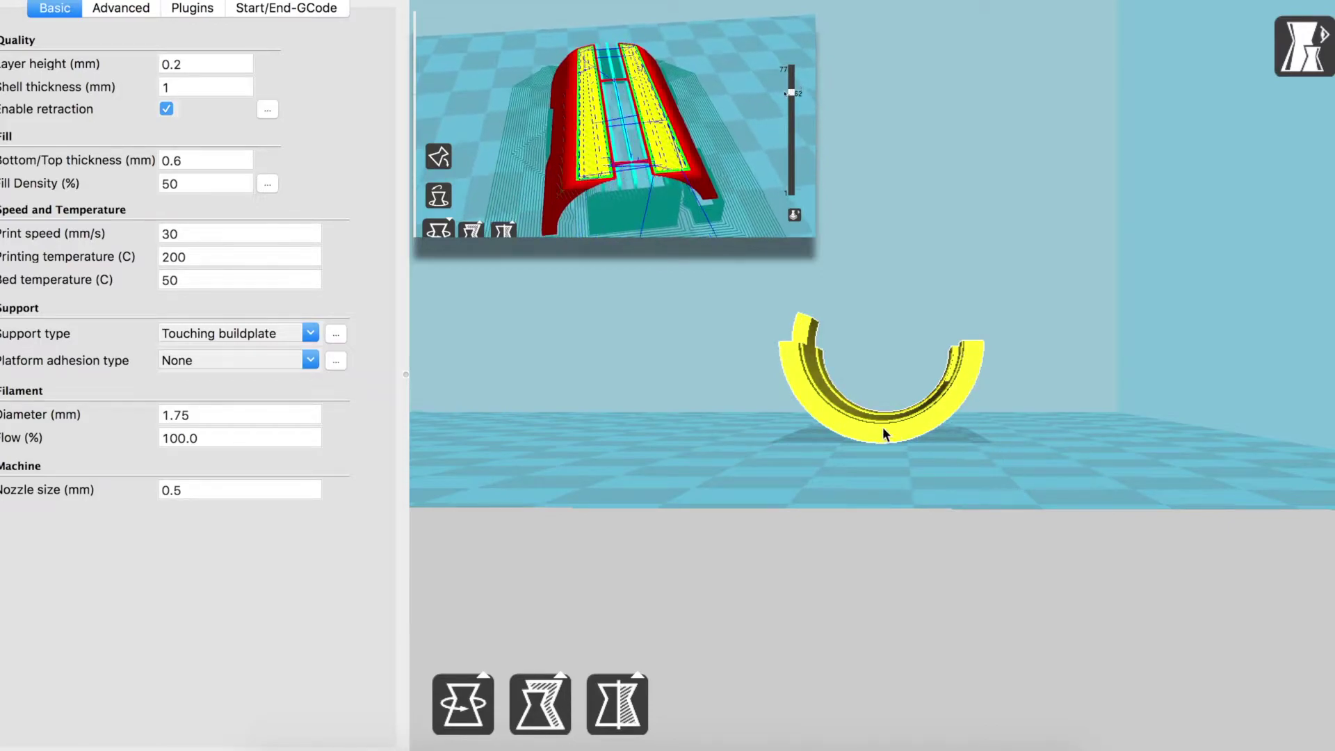
{"action": "left_click", "coordinate": [478, 698]}
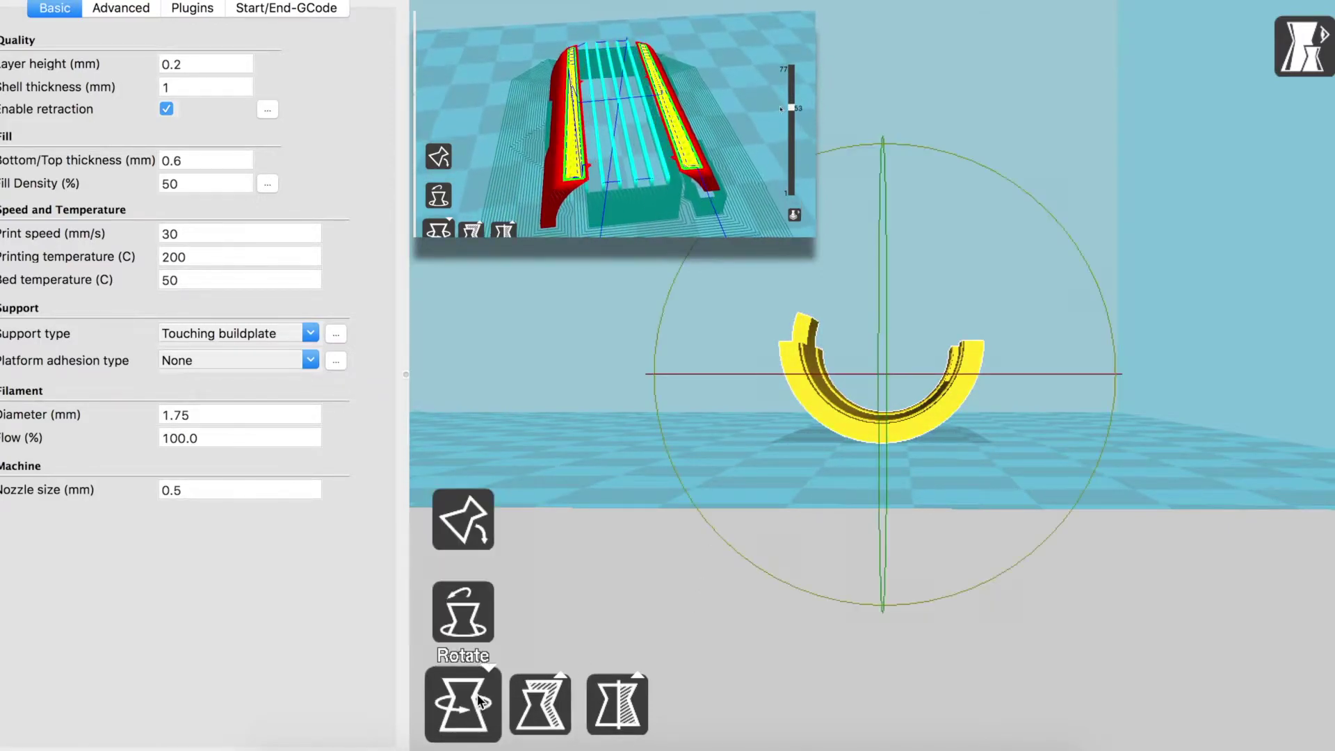
{"action": "left_click_drag", "start_coordinate": [1002, 145], "coordinate": [869, 540]}
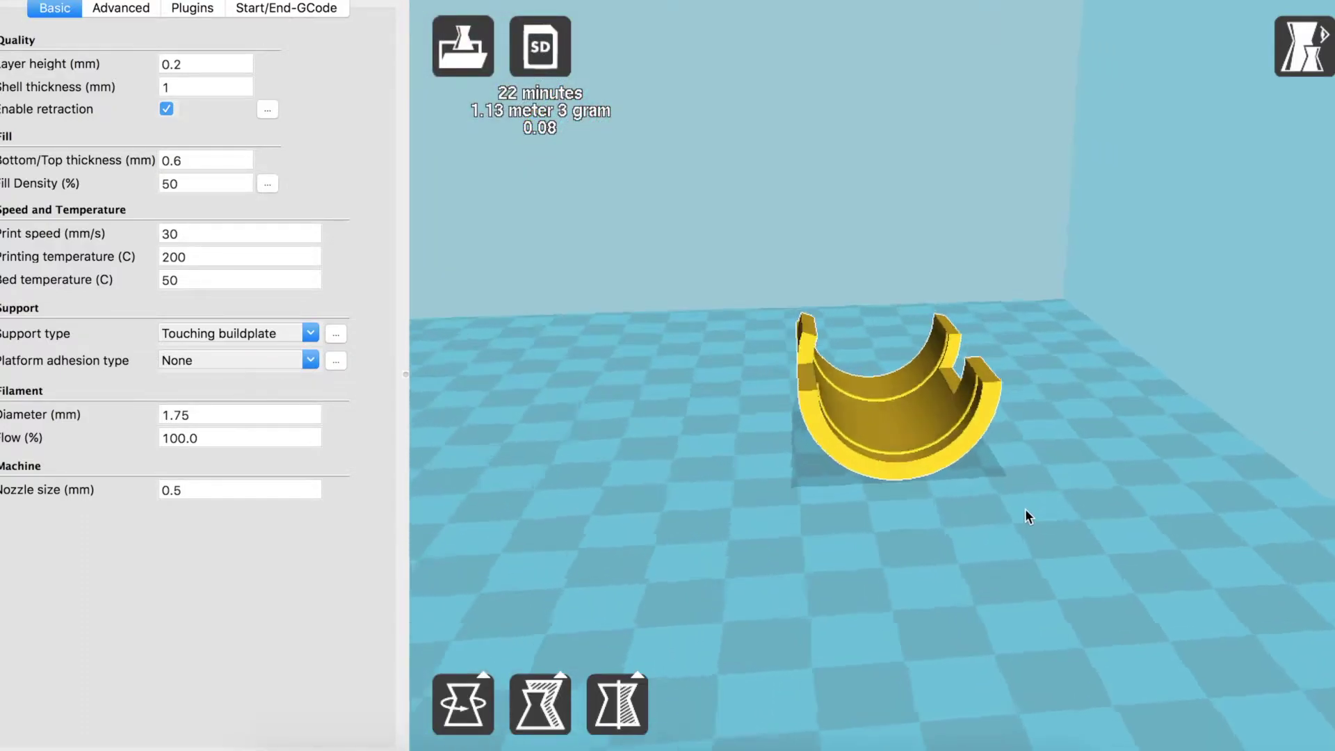
{"action": "right_click_drag", "start_coordinate": [1025, 508], "coordinate": [1055, 525]}
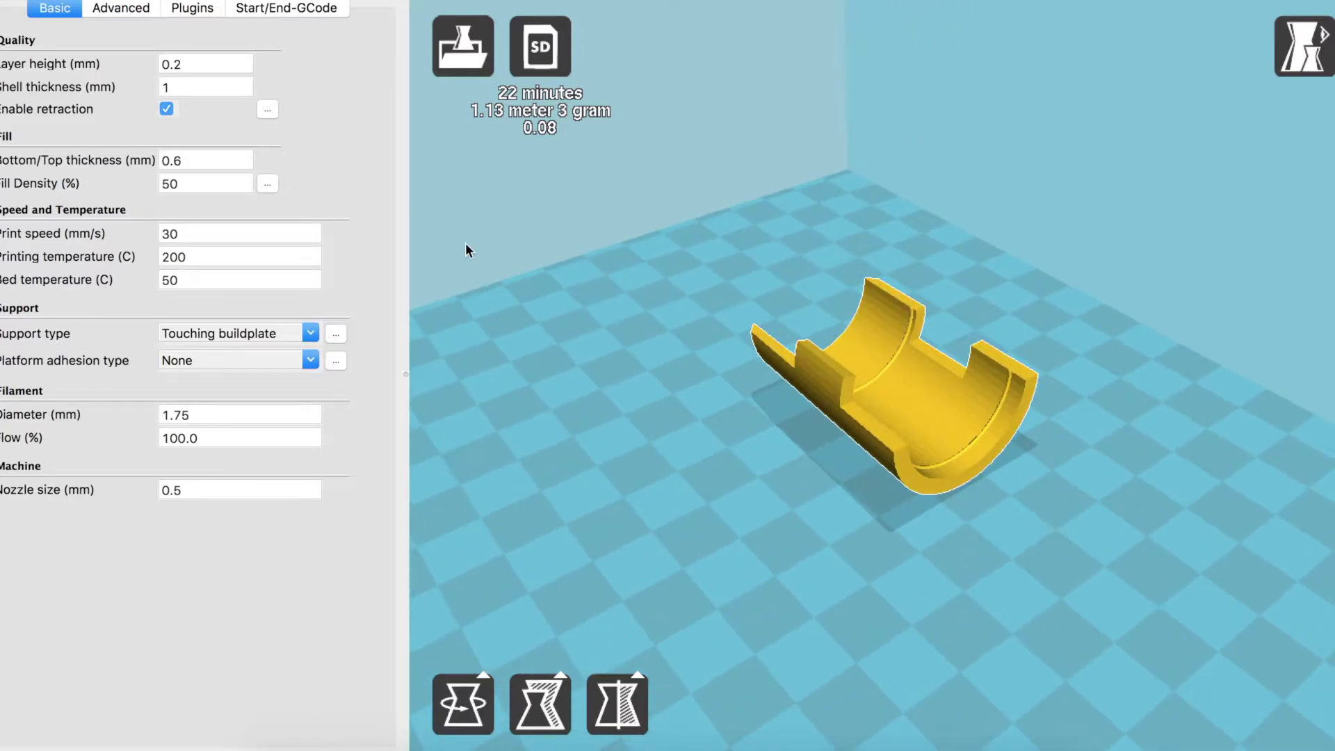
Set Support type to None and Platform adhesion type to Brim
{"action": "mouse_move", "coordinate": [126, 66]}
{"action": "mouse_move", "coordinate": [182, 84]}
{"action": "mouse_move", "coordinate": [44, 189]}
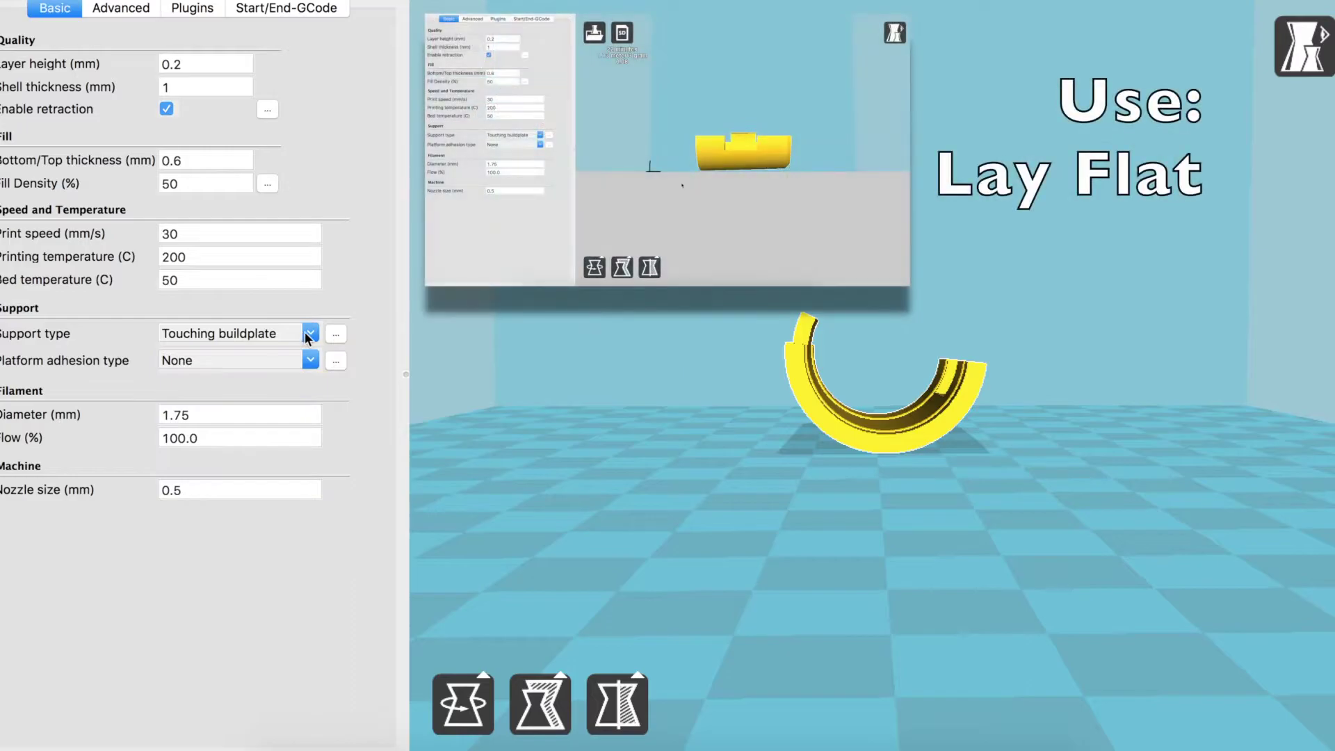
{"action": "left_click", "coordinate": [307, 332]}
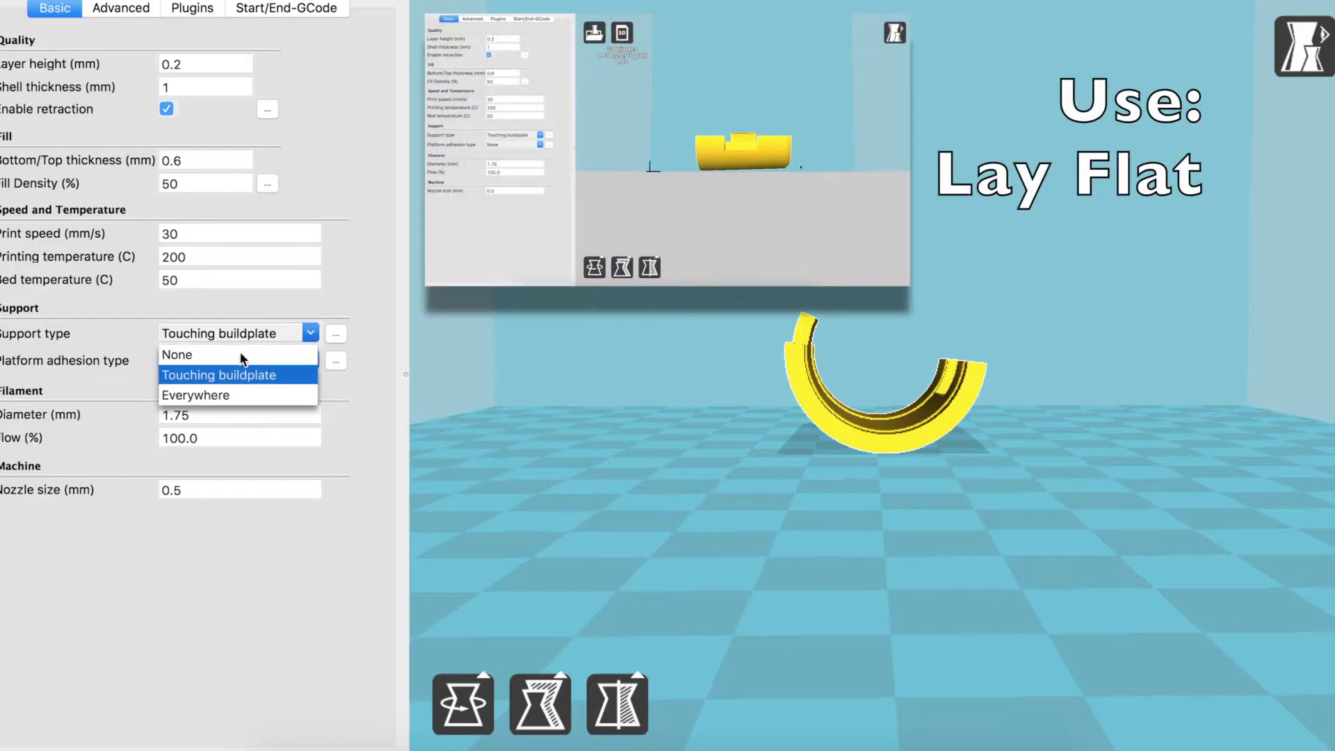
{"action": "left_click", "coordinate": [199, 360]}
{"action": "left_click", "coordinate": [307, 359]}
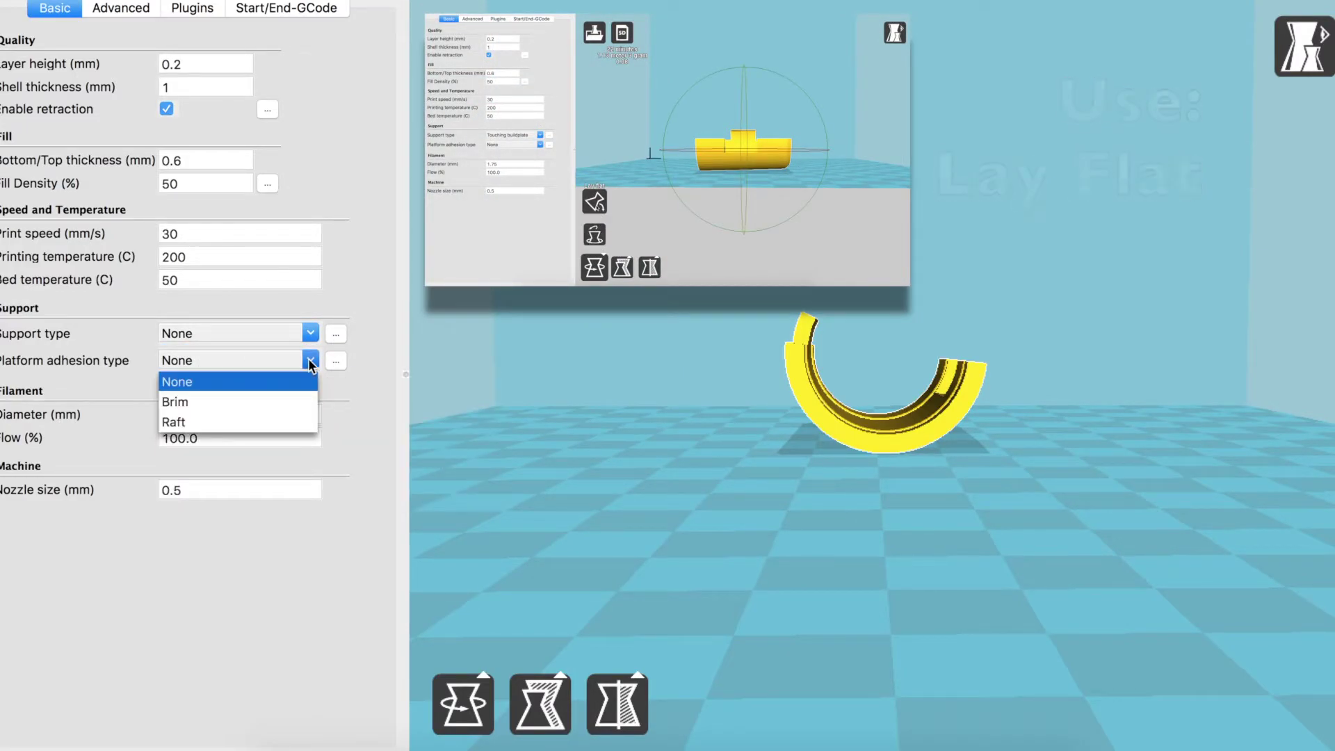
{"action": "left_click", "coordinate": [249, 406]}
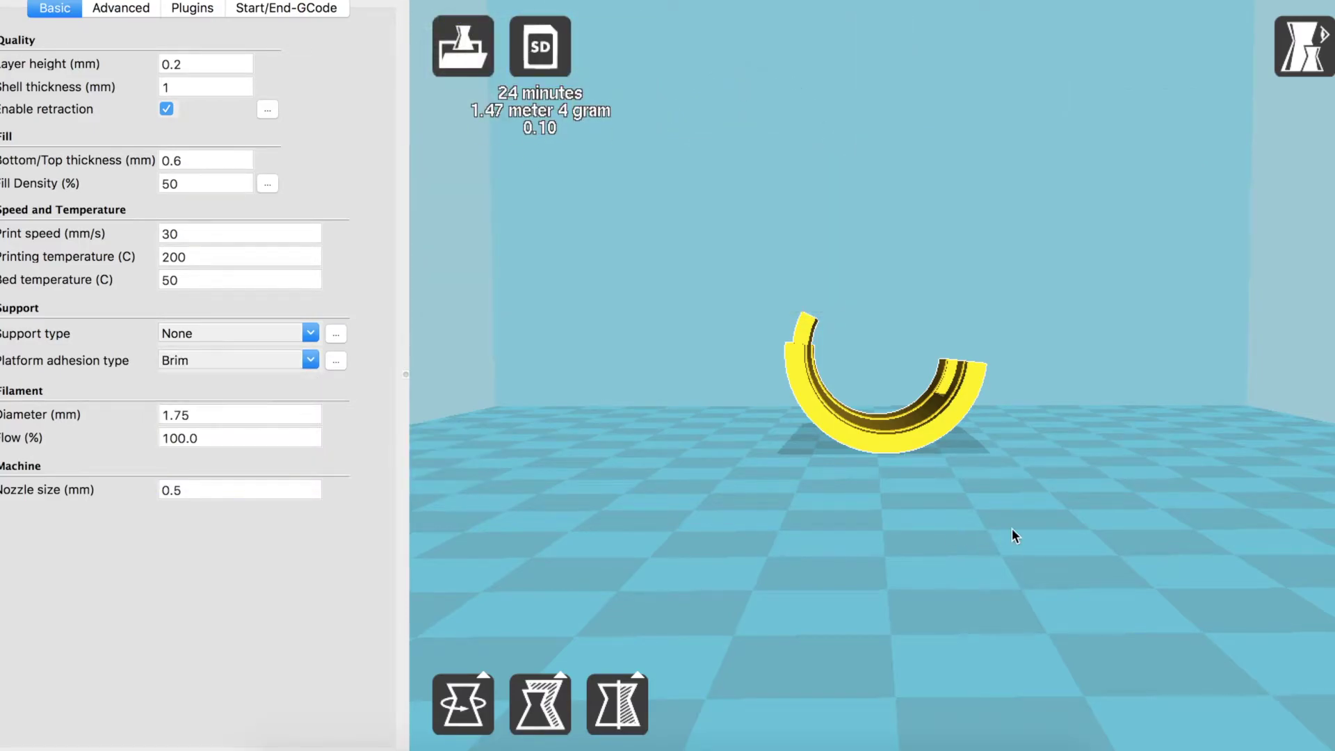
{"action": "right_click_drag", "start_coordinate": [1011, 527], "coordinate": [876, 500]}
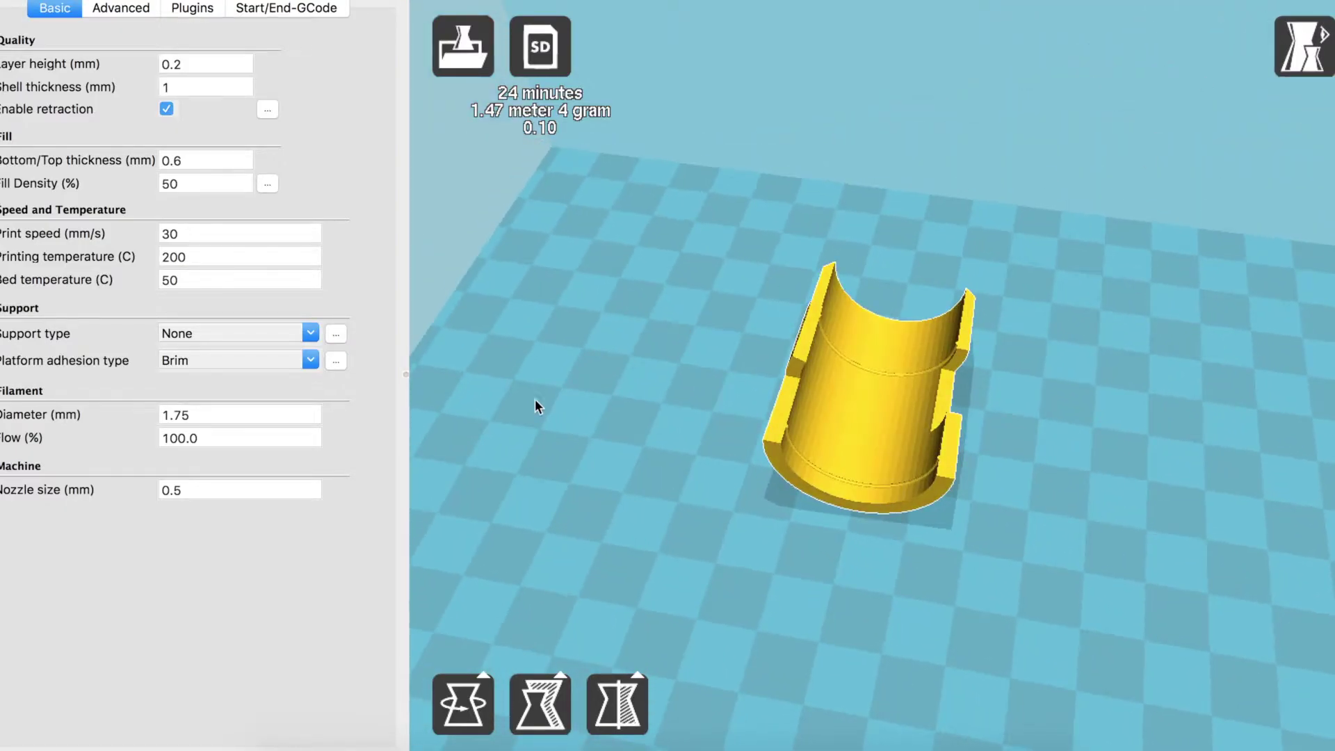
{"action": "left_click", "coordinate": [1321, 17]}
{"action": "left_click", "coordinate": [1306, 229]}
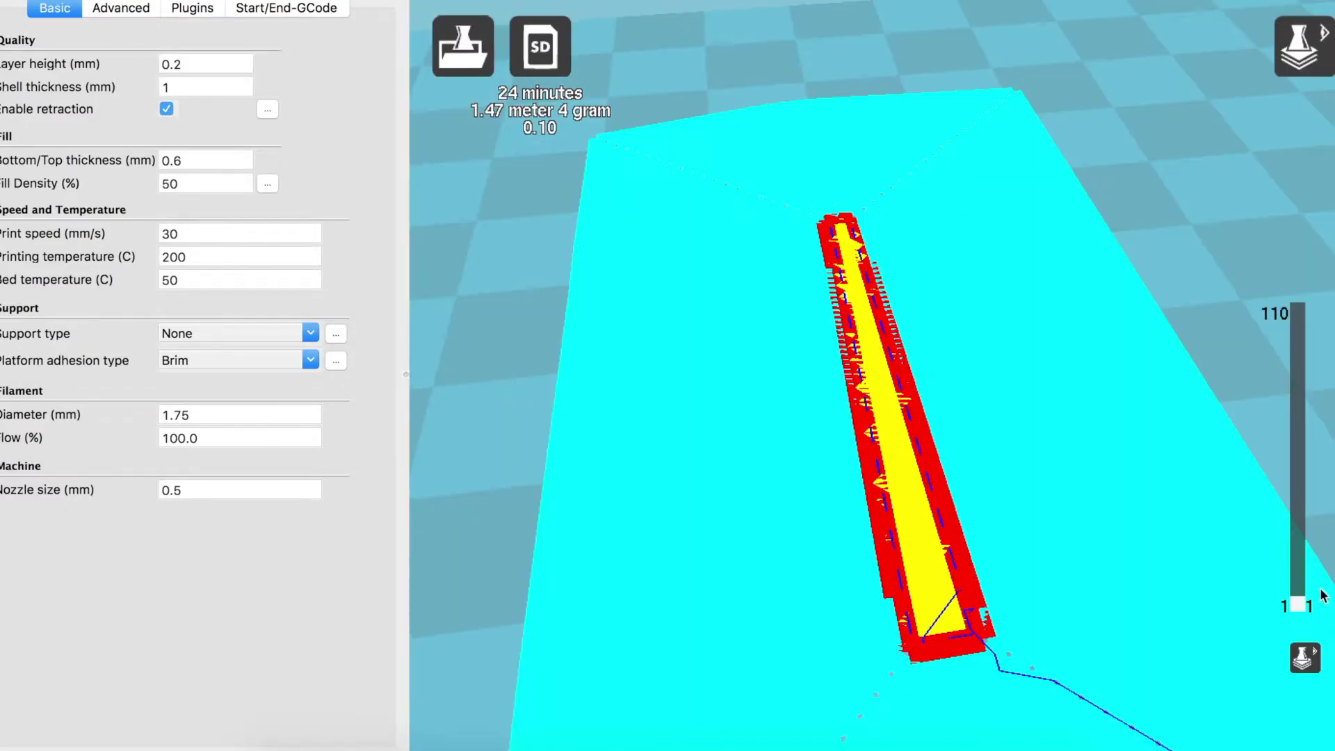
{"action": "left_click_drag", "start_coordinate": [1299, 598], "coordinate": [1299, 549]}
{"action": "right_click_drag", "start_coordinate": [1297, 549], "coordinate": [1016, 563]}
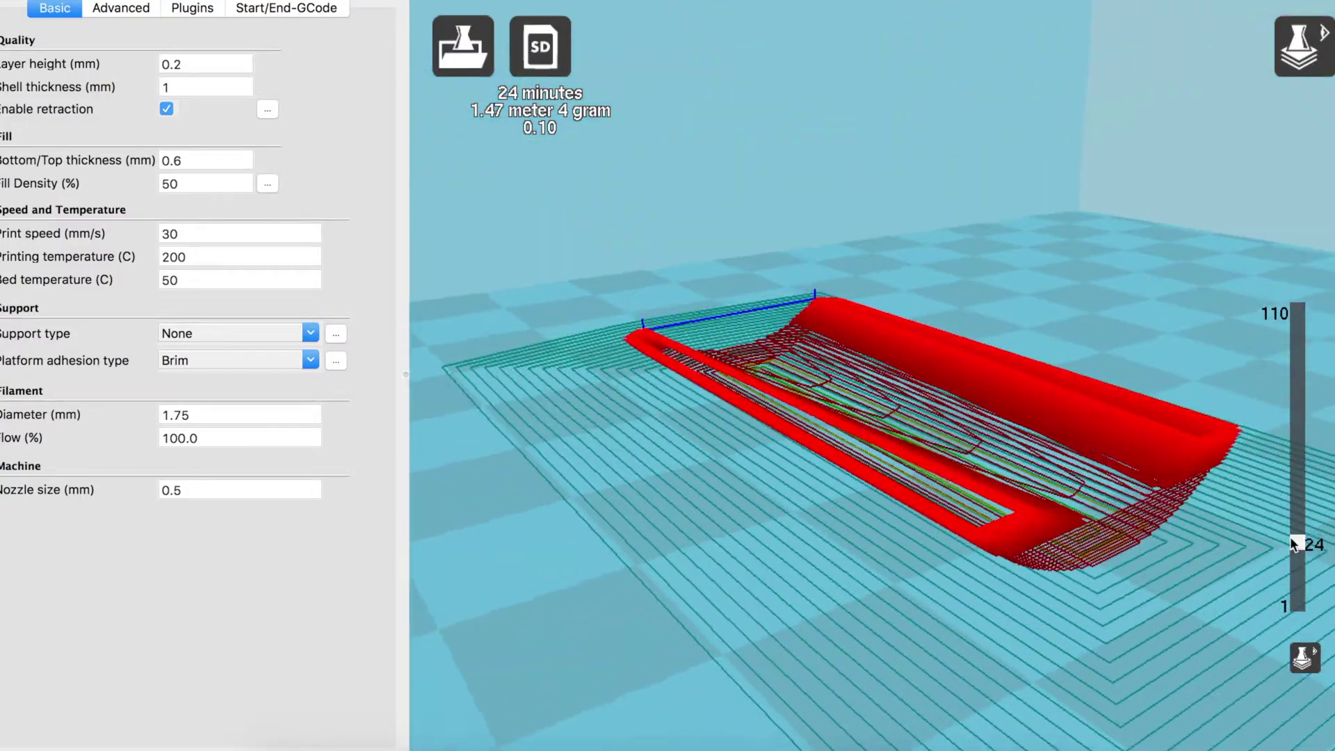
{"action": "left_click_drag", "start_coordinate": [1297, 546], "coordinate": [1245, 280]}
{"action": "right_click_drag", "start_coordinate": [1245, 280], "coordinate": [954, 486]}
{"action": "scroll", "coordinate": [952, 480], "scroll_direction": "down", "scroll_amount": 5}
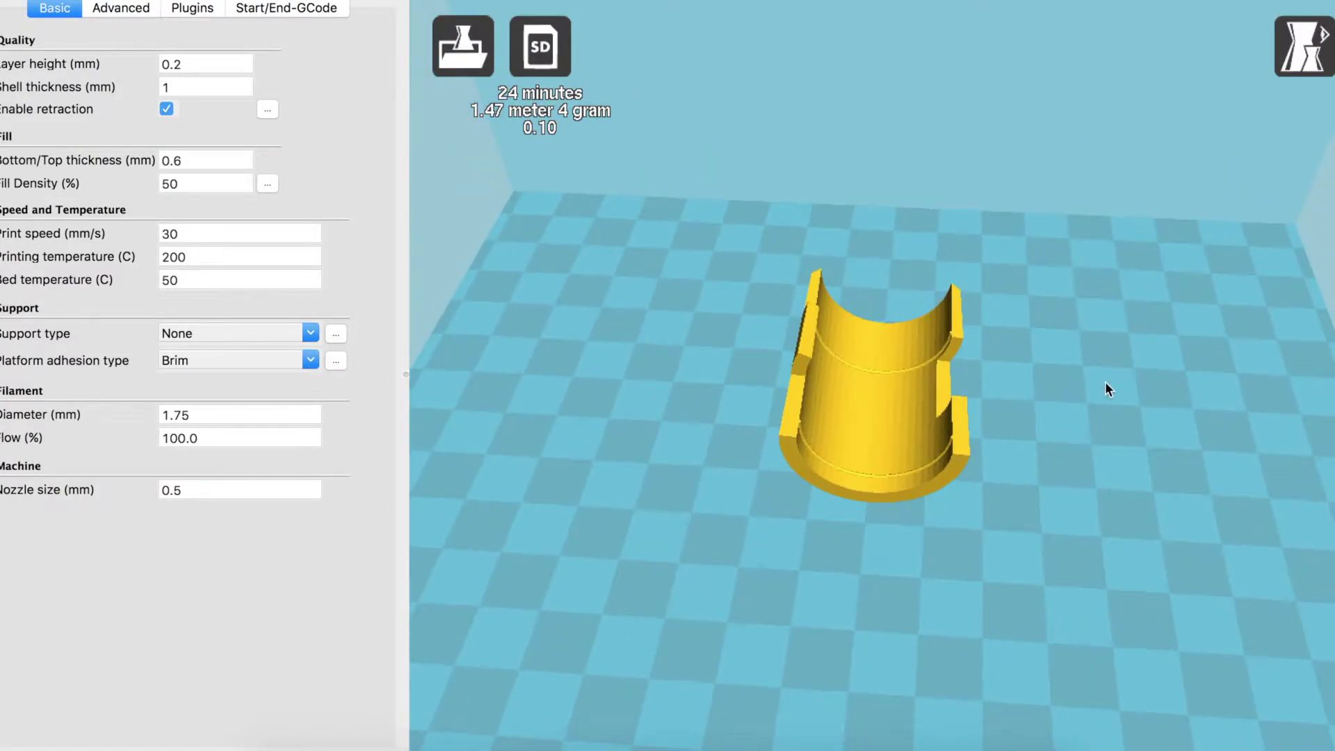
{"action": "right_click_drag", "start_coordinate": [1106, 389], "coordinate": [1137, 387]}
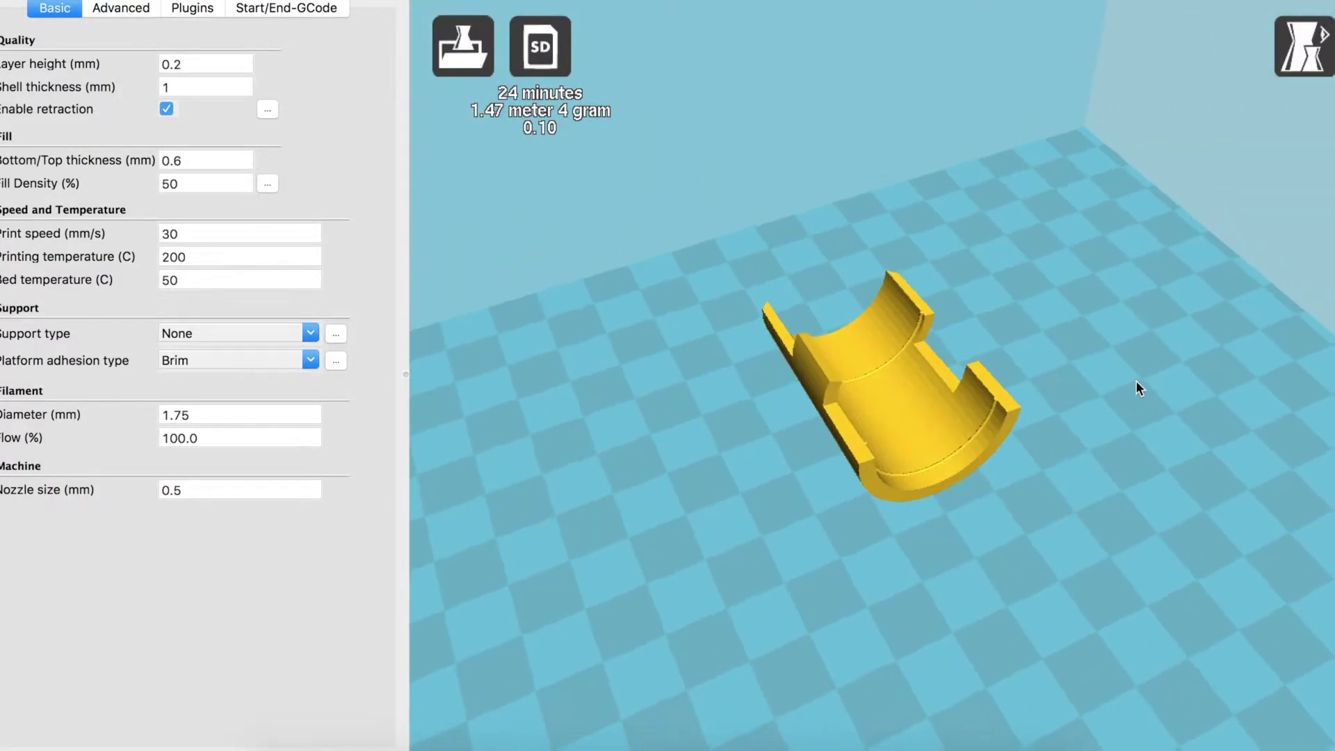
{"action": "scroll", "coordinate": [1137, 387], "scroll_direction": "down", "scroll_amount": 5}
{"action": "scroll", "coordinate": [1137, 386], "scroll_direction": "up", "scroll_amount": 5}
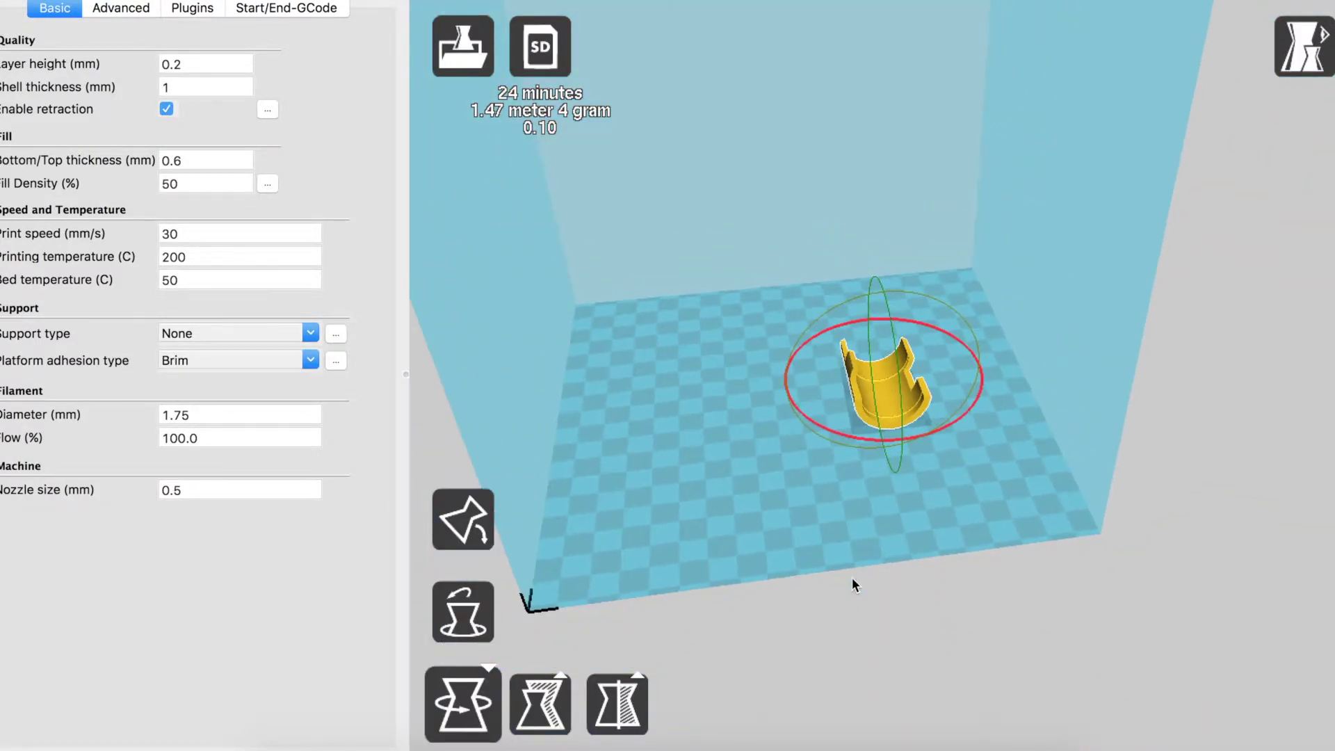